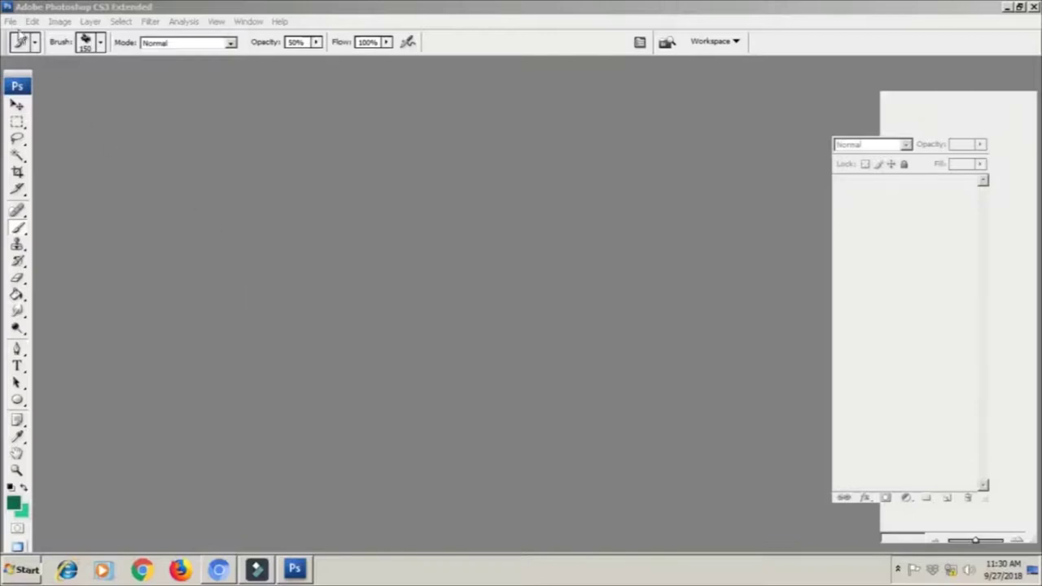
# Create a new blank document and rotate the canvas to landscape.
pyautogui.click(10, 22)
pyautogui.click(24, 37)
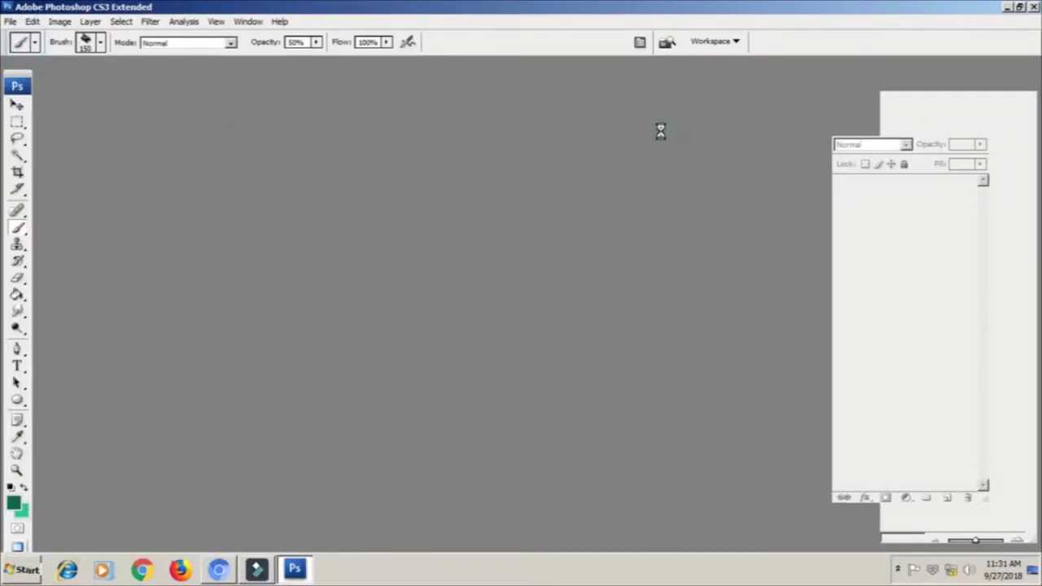
pyautogui.click(674, 135)
pyautogui.click(75, 21)
pyautogui.click(232, 178)
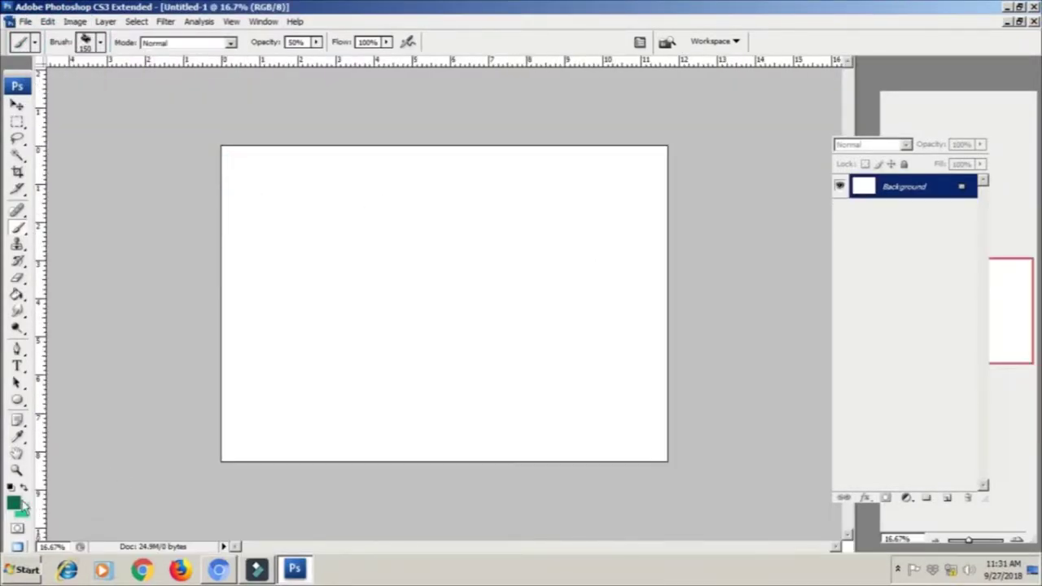
# Set the foreground colour to cyan and select the 300 px soft round brush.
pyautogui.click(13, 503)
pyautogui.click(548, 225)
pyautogui.click(517, 143)
pyautogui.click(673, 126)
pyautogui.click(99, 42)
pyautogui.click(151, 216)
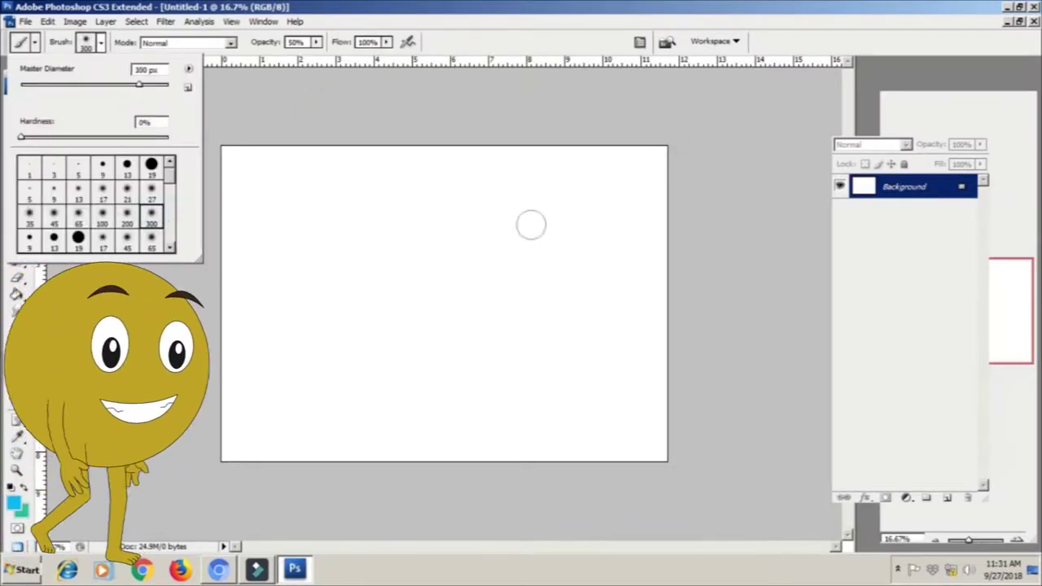
# Paint a cyan sky down to the horizon with a 1000 px brush at 33% opacity.
pyautogui.click(598, 237)
pyautogui.press(']')
pyautogui.press(']')
pyautogui.press(']')
pyautogui.moveTo(135, 188)
pyautogui.mouseDown()
pyautogui.moveTo(384, 182)
pyautogui.moveTo(712, 200)
pyautogui.mouseUp()
pyautogui.moveTo(135, 155); pyautogui.dragTo(318, 150)
pyautogui.press('3')
pyautogui.press('3')
pyautogui.moveTo(756, 209); pyautogui.dragTo(768, 233)
pyautogui.moveTo(477, 372); pyautogui.dragTo(694, 304)
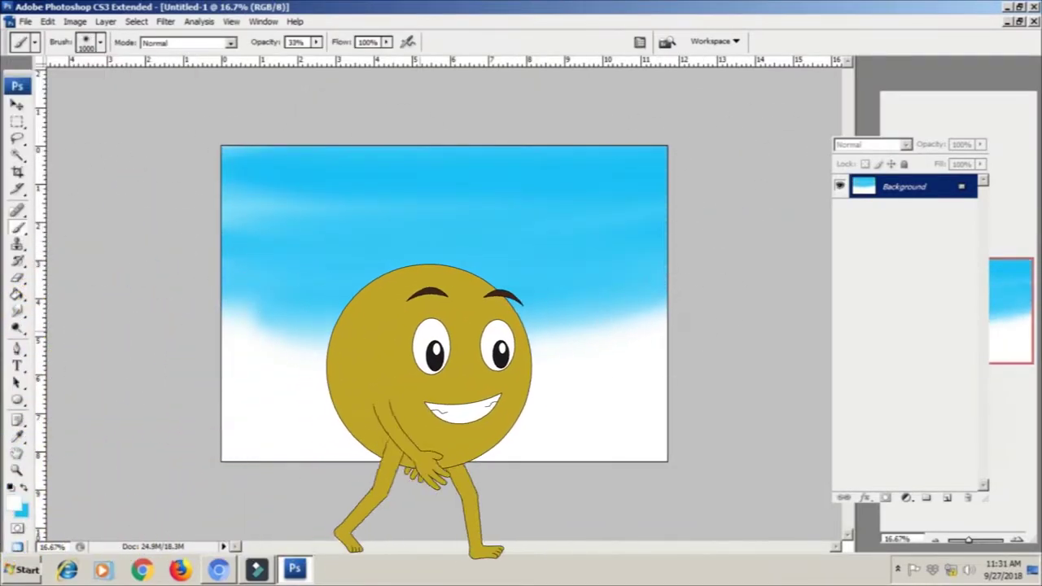
# Paint soft white cloud streaks near the horizon with a 400 px brush.
pyautogui.press('[')
pyautogui.press('[')
pyautogui.press('[')
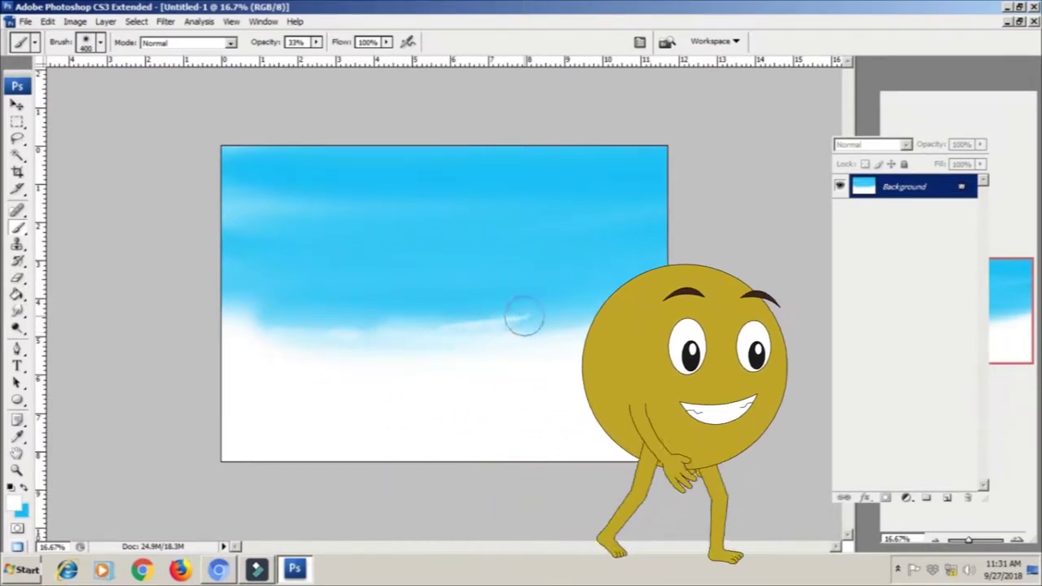
pyautogui.moveTo(296, 305); pyautogui.dragTo(284, 306)
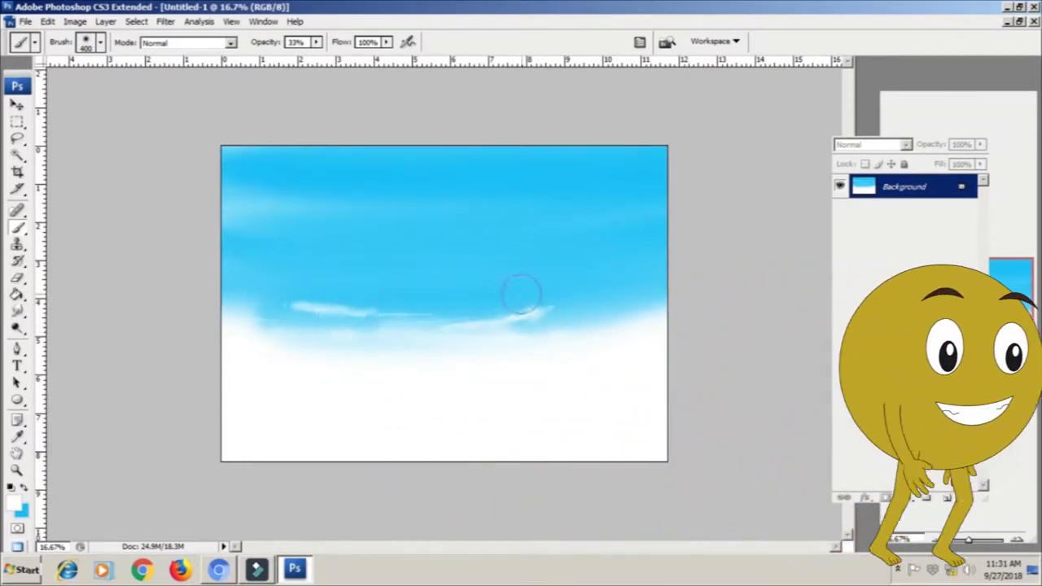
pyautogui.moveTo(521, 290); pyautogui.dragTo(570, 276)
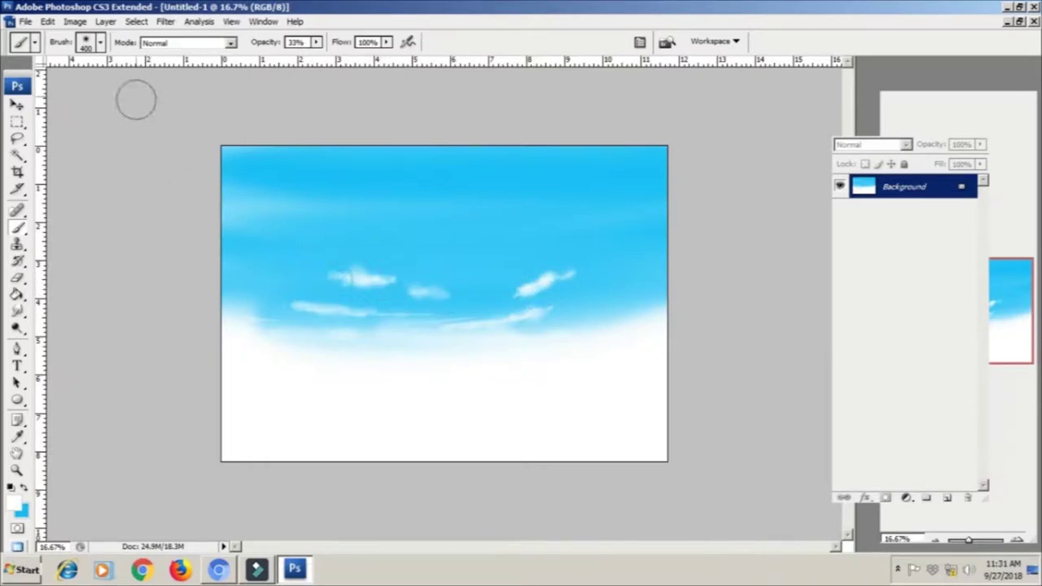
# Switch to a textured cloud brush and dab white cloud puffs plus a large upper cloud.
pyautogui.click(99, 43)
pyautogui.scroll(-3, 173, 189)
pyautogui.click(173, 188)
pyautogui.click(424, 223)
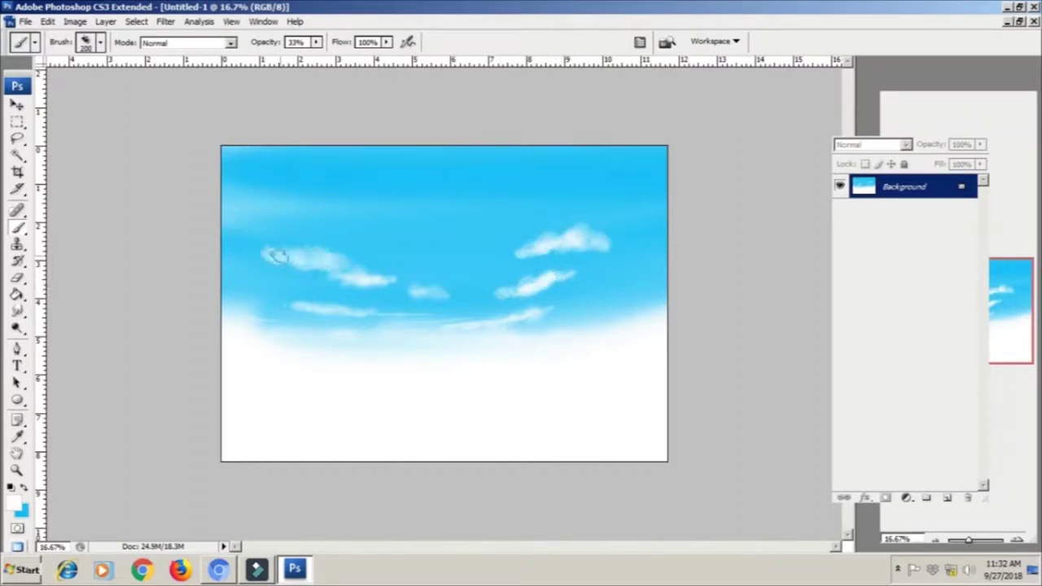
pyautogui.hotkey('ctrl', '+')
pyautogui.click(330, 191)
pyautogui.click(387, 189)
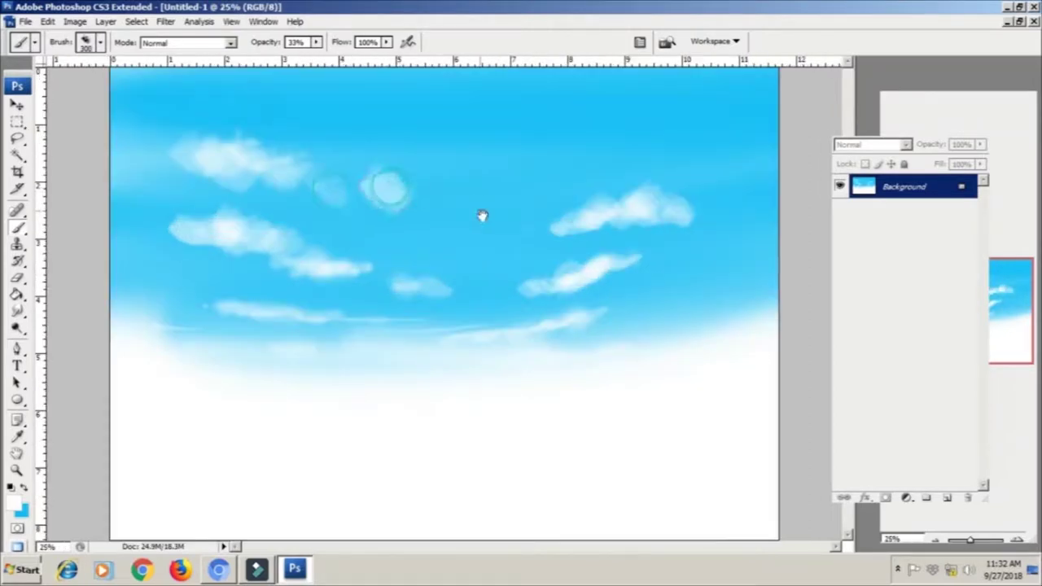
pyautogui.moveTo(607, 128)
pyautogui.mouseDown()
pyautogui.moveTo(497, 110)
pyautogui.moveTo(458, 118)
pyautogui.mouseUp()
# Add more white clouds at the right horizon and top left with a larger brush.
pyautogui.press(']')
pyautogui.press(']')
pyautogui.press(']')
pyautogui.moveTo(756, 307); pyautogui.dragTo(746, 299)
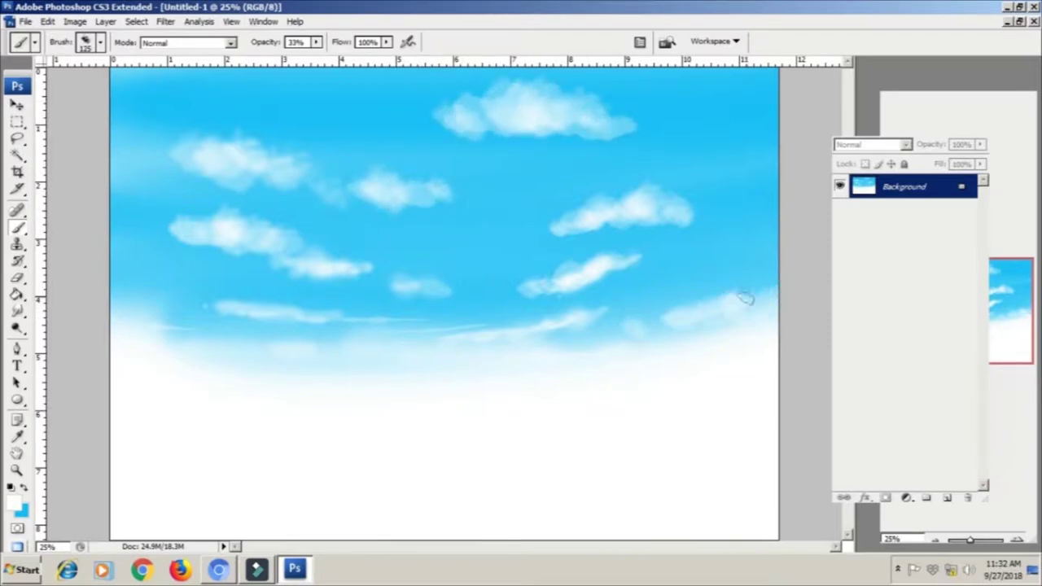
pyautogui.moveTo(195, 110); pyautogui.dragTo(130, 104)
pyautogui.press(']')
pyautogui.press(']')
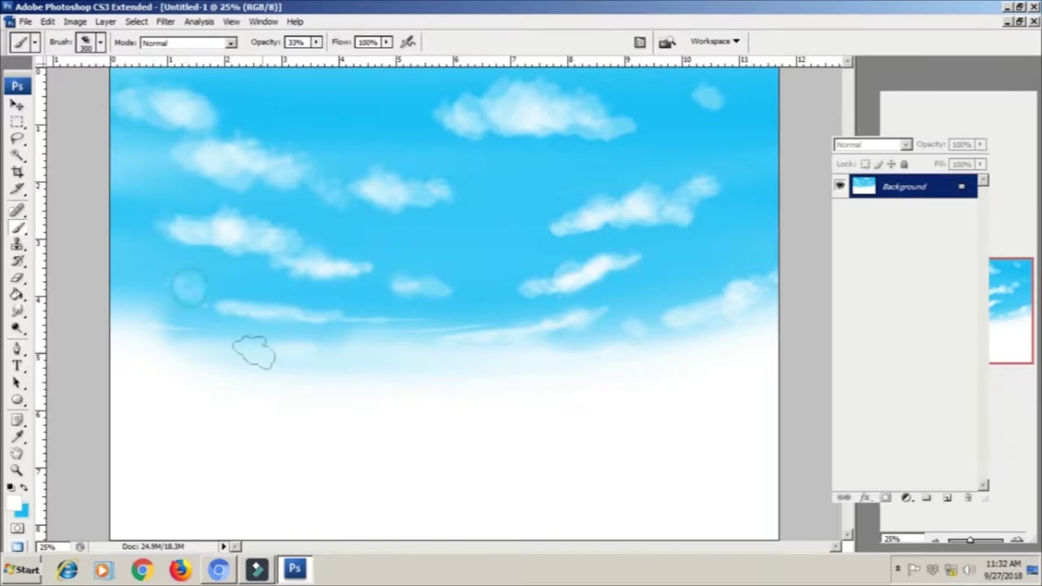
# Add Layer 1 and wash light cyan haze across the bottom of the canvas.
pyautogui.click(947, 498)
pyautogui.click(13, 503)
pyautogui.moveTo(534, 244); pyautogui.dragTo(533, 233)
pyautogui.click(673, 123)
pyautogui.moveTo(411, 440)
pyautogui.mouseDown()
pyautogui.moveTo(404, 456)
pyautogui.moveTo(291, 465)
pyautogui.moveTo(163, 384)
pyautogui.moveTo(426, 476)
pyautogui.moveTo(575, 400)
pyautogui.moveTo(714, 477)
pyautogui.moveTo(248, 483)
pyautogui.moveTo(424, 504)
pyautogui.mouseUp()
pyautogui.press(']')
pyautogui.press(']')
pyautogui.press(']')
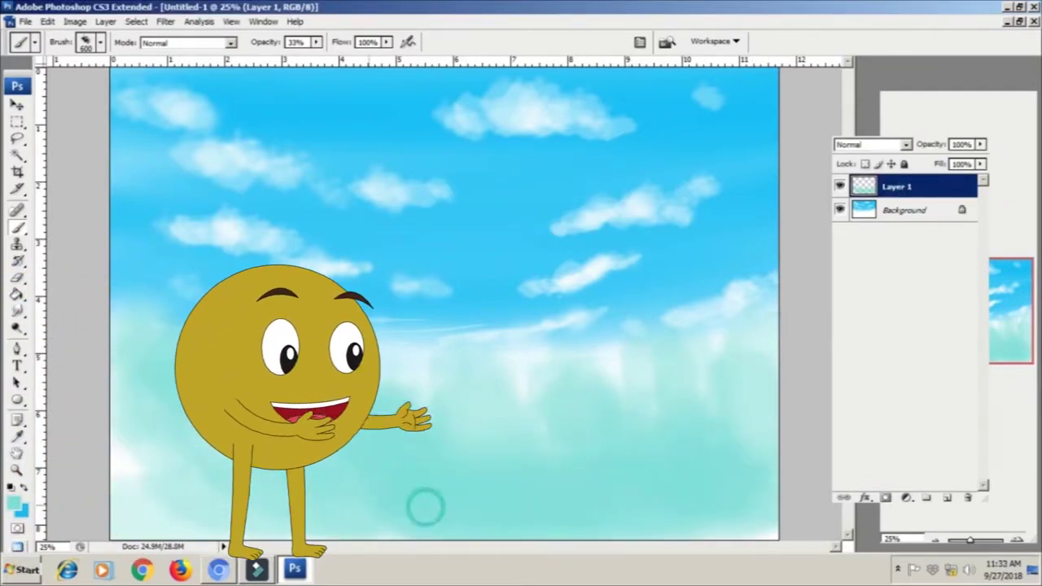
# Deepen the lower ground with darker teal on Layer 1, then add Layer 2 for the trunks.
pyautogui.click(14, 502)
pyautogui.click(672, 123)
pyautogui.moveTo(174, 476)
pyautogui.mouseDown()
pyautogui.moveTo(128, 383)
pyautogui.moveTo(203, 499)
pyautogui.moveTo(256, 494)
pyautogui.moveTo(663, 529)
pyautogui.moveTo(612, 509)
pyautogui.mouseUp()
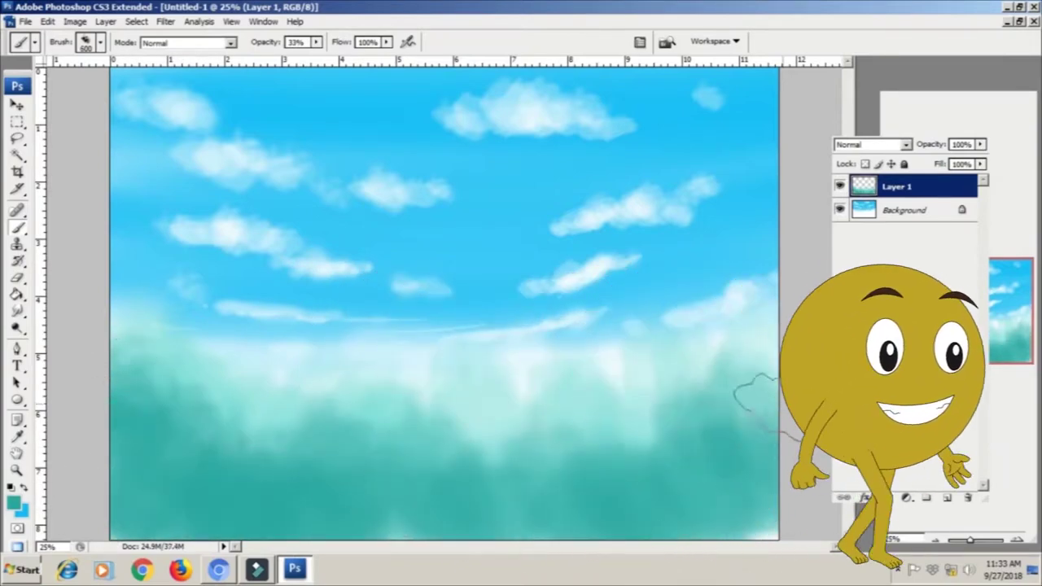
pyautogui.click(16, 436)
pyautogui.click(14, 503)
pyautogui.press('Return')
pyautogui.press('b')
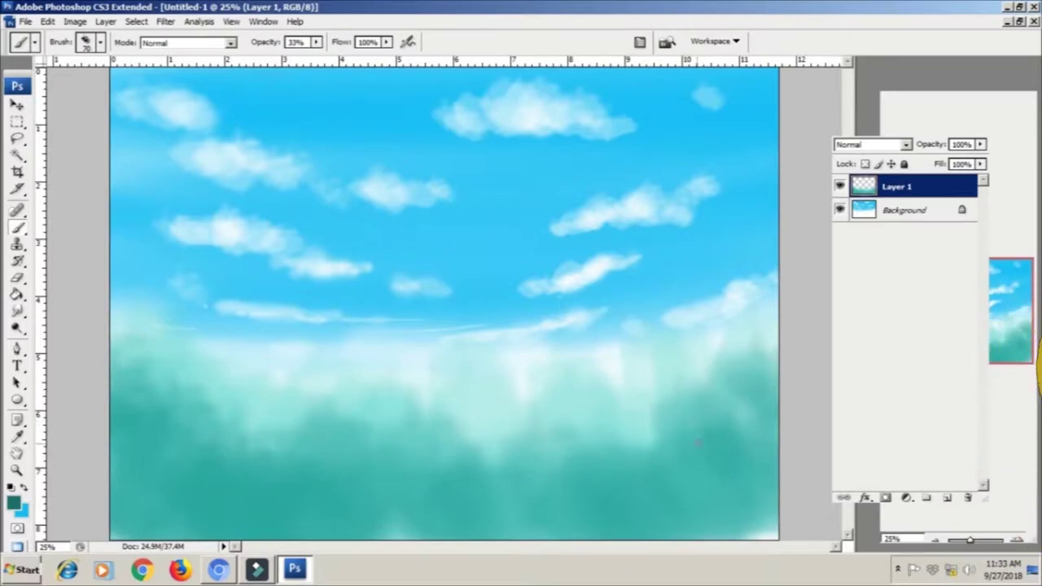
pyautogui.click(947, 498)
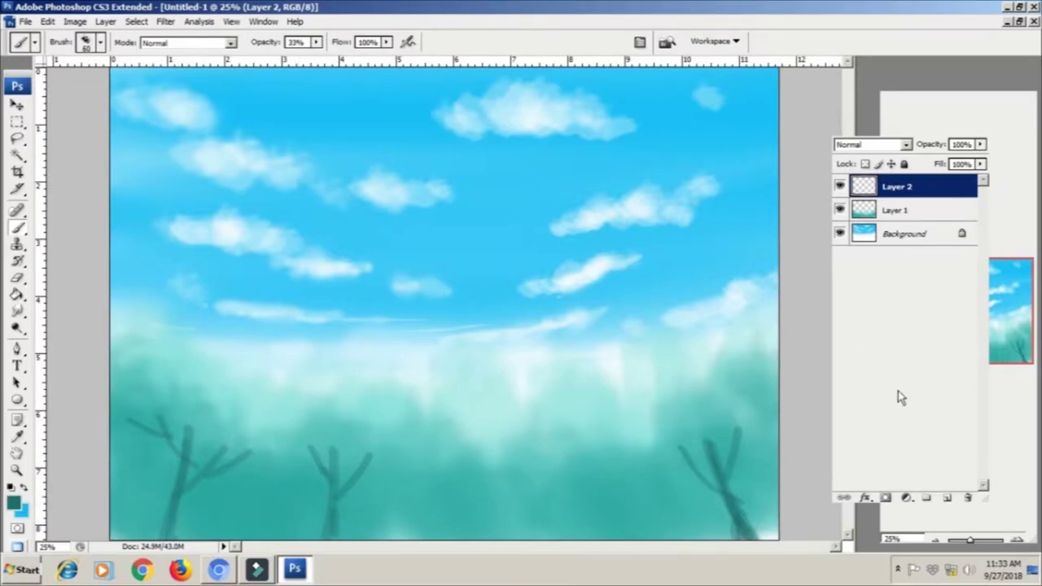
# On new Layer 3, paint dark teal foliage over all three trees at 100% then 60% opacity.
pyautogui.click(947, 497)
pyautogui.click(14, 502)
pyautogui.press('Return')
pyautogui.press('0')
pyautogui.moveTo(761, 395); pyautogui.dragTo(635, 464)
pyautogui.moveTo(358, 440); pyautogui.dragTo(371, 465)
pyautogui.press('6')
pyautogui.moveTo(379, 423)
pyautogui.mouseDown()
pyautogui.moveTo(285, 440)
pyautogui.moveTo(358, 407)
pyautogui.mouseUp()
pyautogui.moveTo(241, 448)
pyautogui.mouseDown()
pyautogui.moveTo(195, 419)
pyautogui.moveTo(244, 440)
pyautogui.mouseUp()
# Add lighter green highlights to the middle, left and right trees.
pyautogui.click(14, 502)
pyautogui.click(498, 214)
pyautogui.press('Return')
pyautogui.moveTo(391, 367); pyautogui.dragTo(343, 432)
pyautogui.moveTo(359, 358)
pyautogui.mouseDown()
pyautogui.moveTo(268, 407)
pyautogui.moveTo(179, 350)
pyautogui.moveTo(122, 399)
pyautogui.mouseUp()
pyautogui.moveTo(709, 408); pyautogui.dragTo(660, 383)
pyautogui.moveTo(733, 342)
pyautogui.mouseDown()
pyautogui.moveTo(639, 391)
pyautogui.moveTo(692, 326)
pyautogui.moveTo(757, 382)
pyautogui.mouseUp()
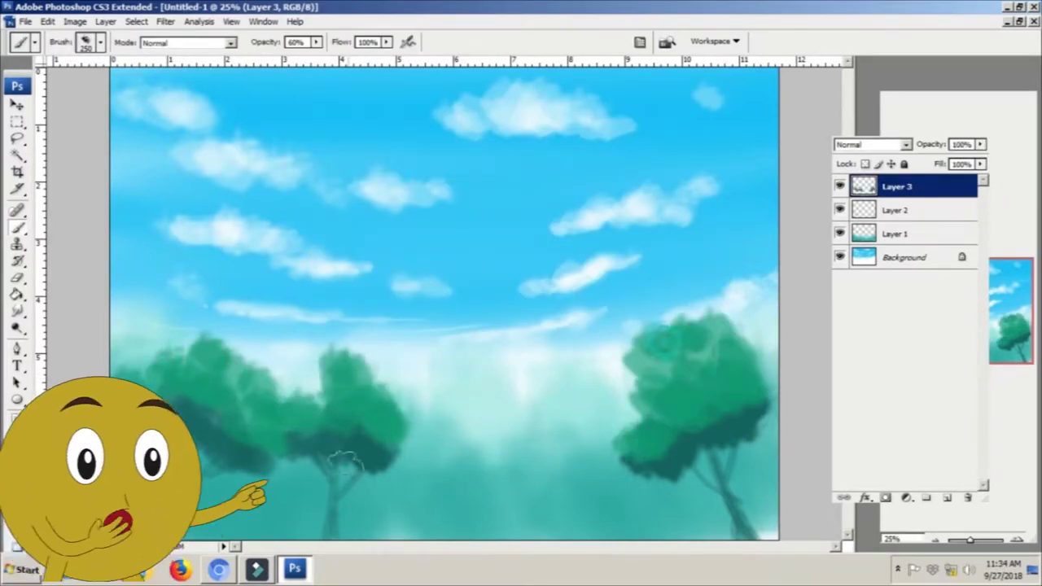
# Add light mint highlights at 40% opacity across the right, middle and left trees.
pyautogui.click(14, 503)
pyautogui.press('Return')
pyautogui.press('4')
pyautogui.moveTo(684, 294); pyautogui.dragTo(651, 351)
pyautogui.moveTo(619, 407); pyautogui.dragTo(700, 375)
pyautogui.moveTo(717, 309); pyautogui.dragTo(668, 350)
pyautogui.moveTo(408, 374); pyautogui.dragTo(383, 407)
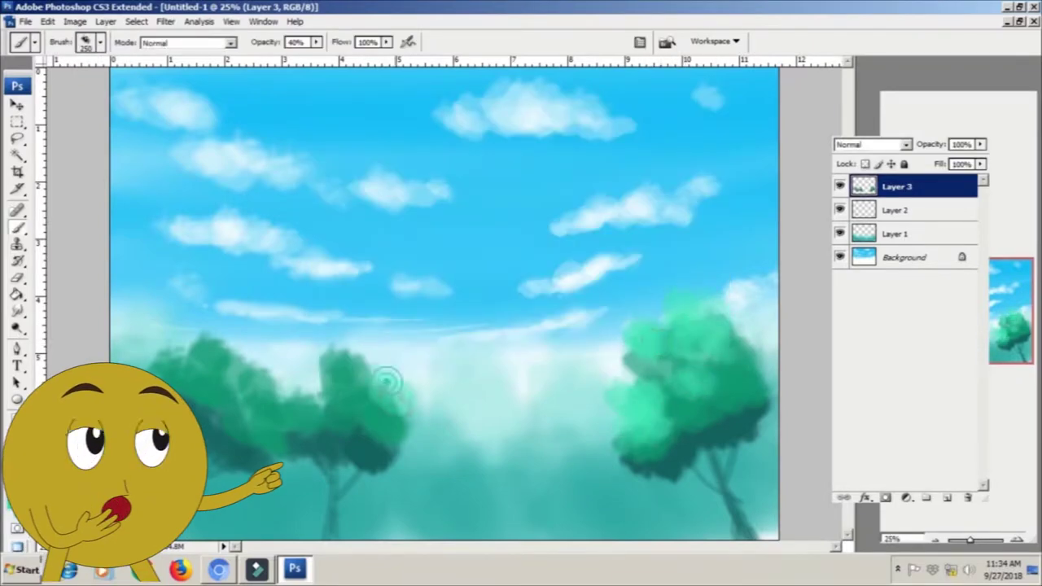
pyautogui.moveTo(391, 342)
pyautogui.mouseDown()
pyautogui.moveTo(245, 391)
pyautogui.moveTo(147, 350)
pyautogui.mouseUp()
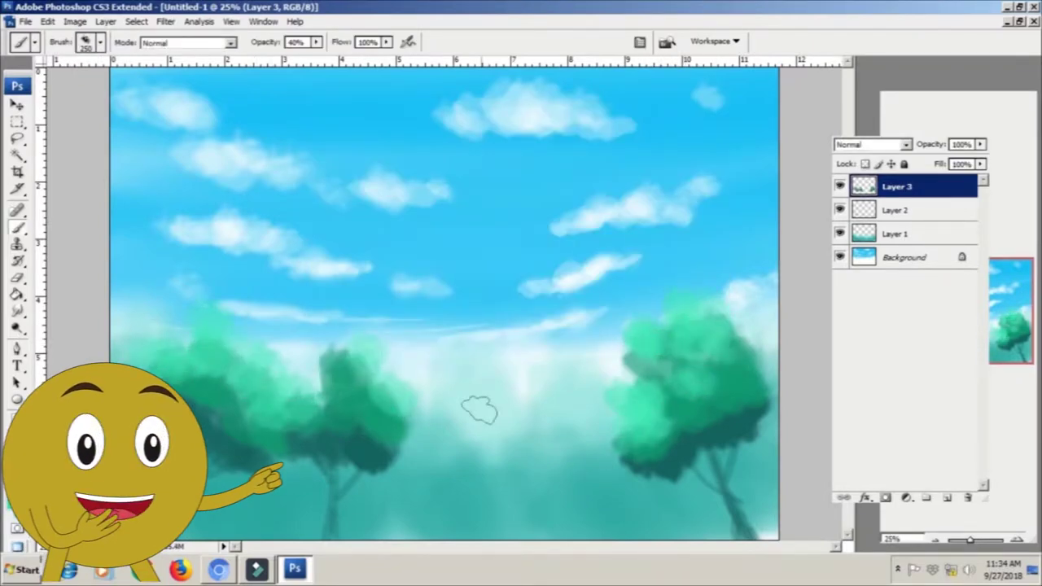
pyautogui.press('super+e')
# Select the Hard Round 19 px brush from the brush presets.
pyautogui.click(94, 42)
pyautogui.scroll(-3, 181, 232)
pyautogui.scroll(-3, 181, 233)
pyautogui.scroll(-3, 181, 233)
pyautogui.scroll(3, 179, 233)
pyautogui.scroll(3, 179, 234)
pyautogui.scroll(3, 179, 234)
pyautogui.click(78, 223)
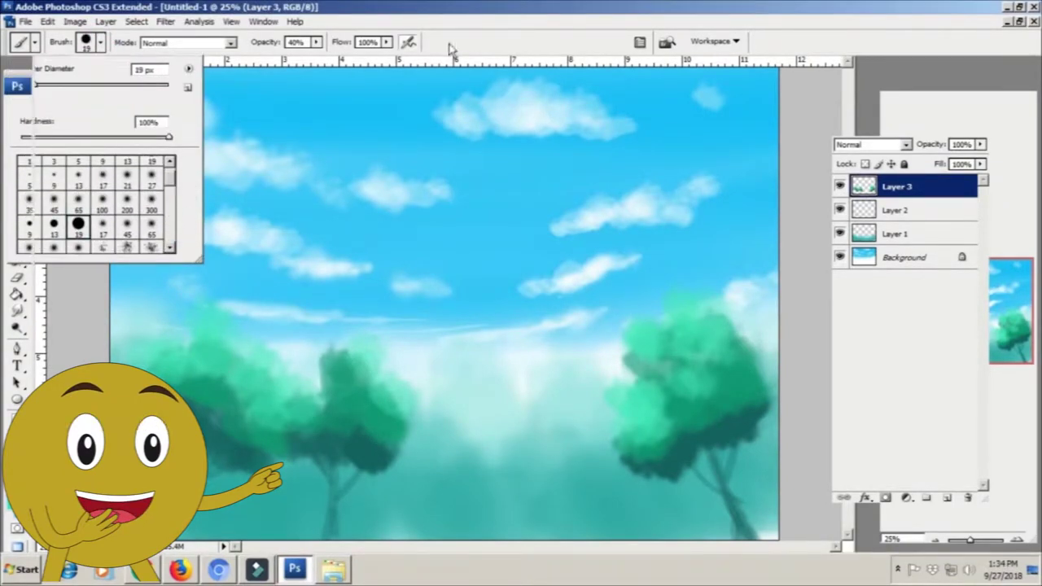
# Zoom in on the right tree's canopy, settling at 114%.
pyautogui.click(446, 49)
pyautogui.press('z')
pyautogui.click(589, 302)
pyautogui.press('b')
pyautogui.scroll(2, 425, 246)
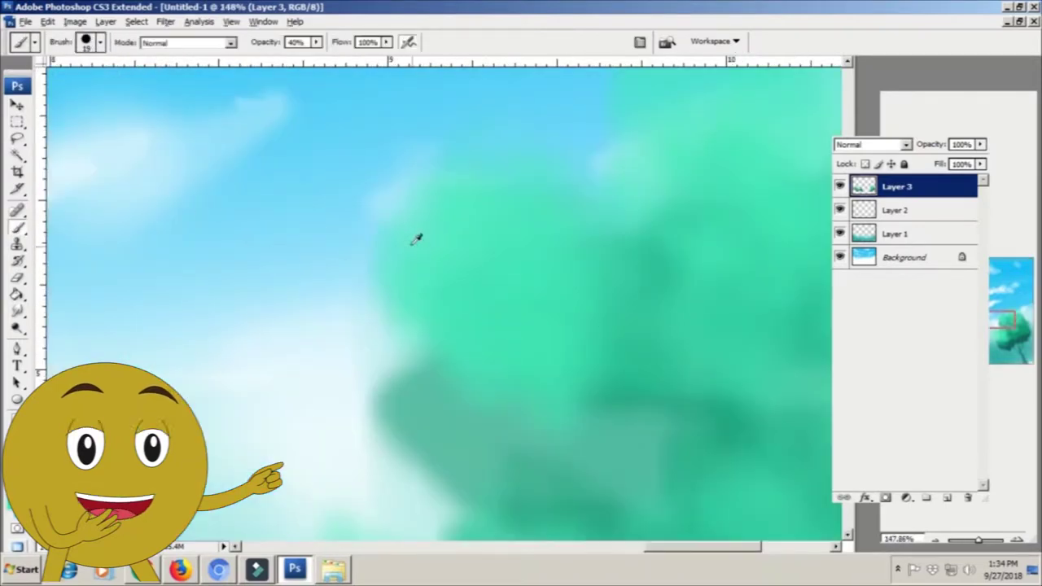
pyautogui.moveTo(446, 483)
pyautogui.mouseDown()
pyautogui.moveTo(360, 348)
pyautogui.moveTo(415, 190)
pyautogui.mouseUp()
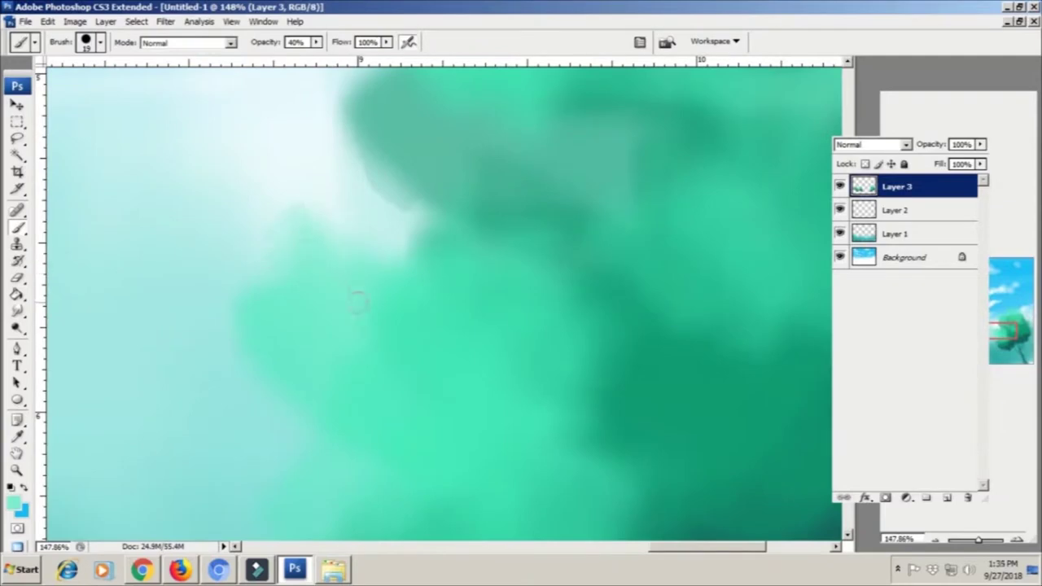
pyautogui.keyDown('alt'); pyautogui.click(600, 342); pyautogui.keyUp('alt')
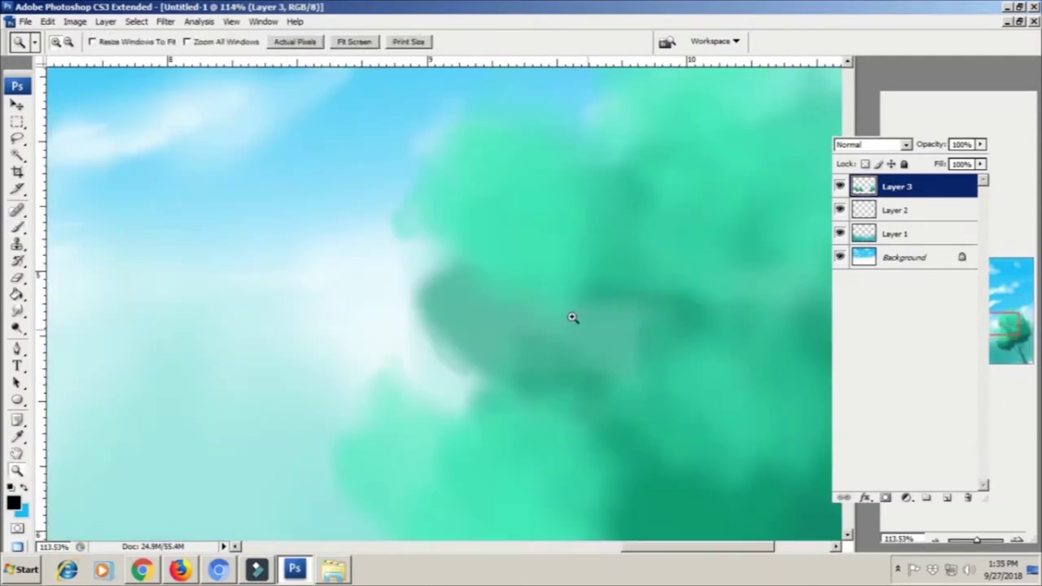
# Set brush Scattering to 171% and sample a green from the foliage.
pyautogui.click(640, 42)
pyautogui.click(618, 247)
pyautogui.moveTo(698, 214); pyautogui.dragTo(715, 214)
pyautogui.press('F5')
pyautogui.scroll(1, 444, 277)
pyautogui.keyDown('alt'); pyautogui.click(433, 281); pyautogui.keyUp('alt')
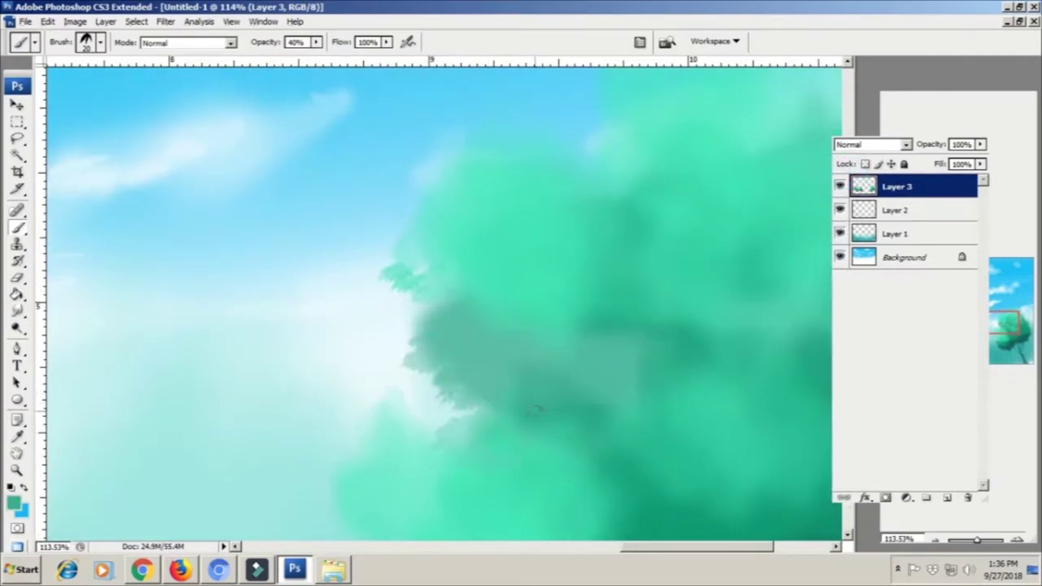
# Paint dark leaf-shaped clusters along the canopy edge and upper canopy.
pyautogui.moveTo(635, 223)
pyautogui.mouseDown()
pyautogui.moveTo(464, 259)
pyautogui.moveTo(465, 233)
pyautogui.moveTo(437, 252)
pyautogui.mouseUp()
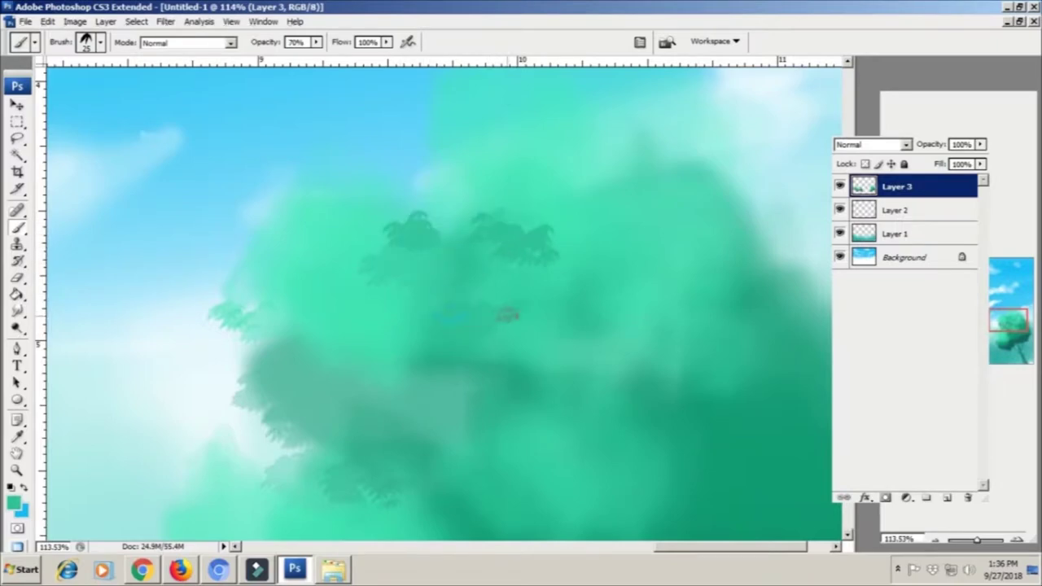
pyautogui.moveTo(440, 418); pyautogui.dragTo(324, 442)
pyautogui.moveTo(677, 307); pyautogui.dragTo(723, 382)
pyautogui.moveTo(634, 250)
pyautogui.mouseDown()
pyautogui.moveTo(709, 245)
pyautogui.moveTo(619, 192)
pyautogui.moveTo(533, 191)
pyautogui.mouseUp()
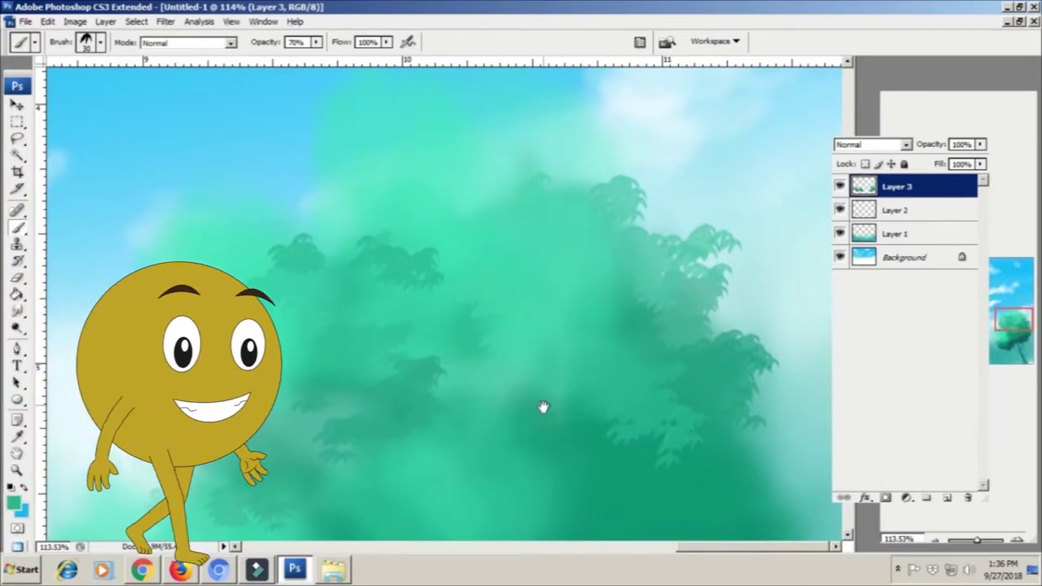
pyautogui.scroll(2, 543, 410)
pyautogui.hscroll(-1, 489, 407)
pyautogui.moveTo(603, 286)
pyautogui.mouseDown()
pyautogui.moveTo(627, 196)
pyautogui.moveTo(533, 167)
pyautogui.mouseUp()
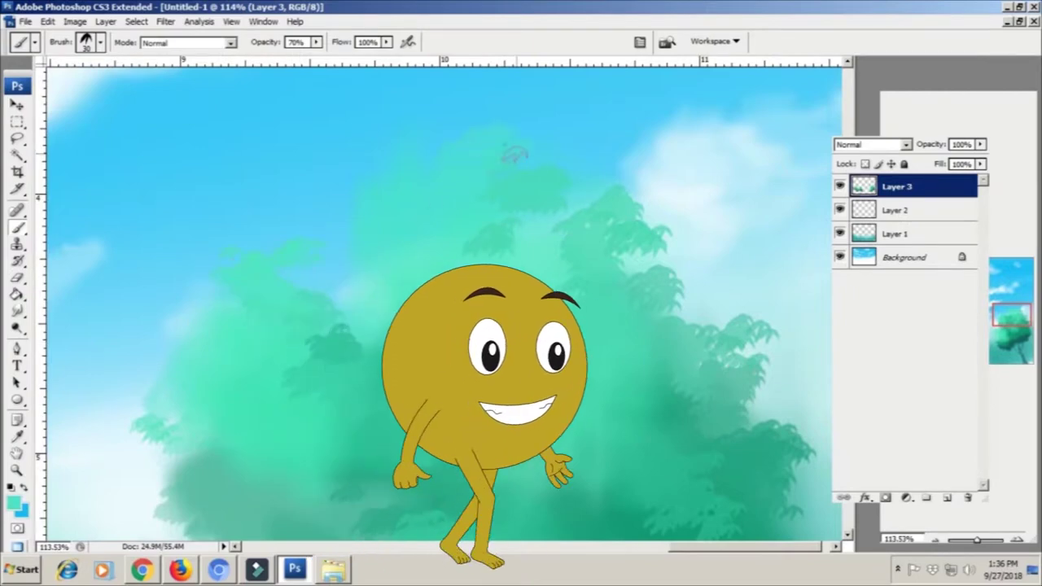
pyautogui.scroll(-5, 488, 245)
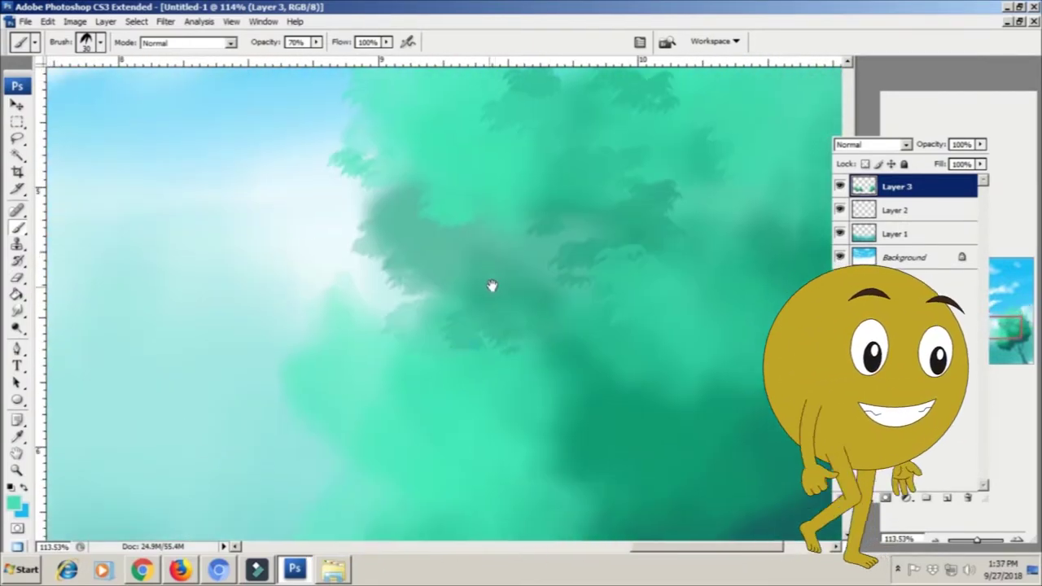
# Paint dark leaf strokes across the canopy, sampling a dark green for the lower edge.
pyautogui.hscroll(-3, 491, 280)
pyautogui.moveTo(528, 263)
pyautogui.mouseDown()
pyautogui.moveTo(541, 362)
pyautogui.moveTo(529, 407)
pyautogui.mouseUp()
pyautogui.moveTo(359, 248); pyautogui.dragTo(326, 281)
pyautogui.keyDown('alt'); pyautogui.click(620, 331); pyautogui.keyUp('alt')
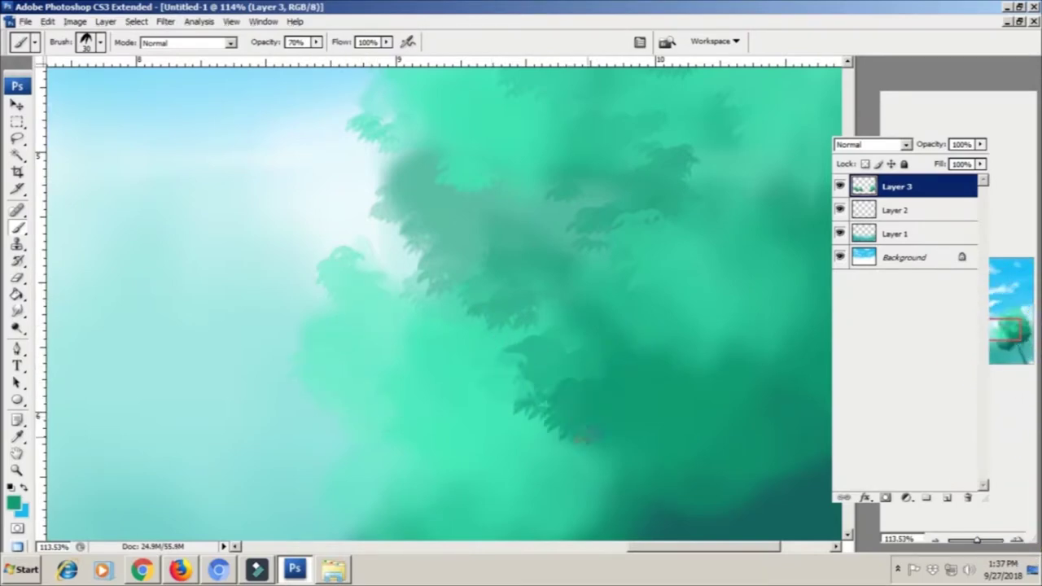
pyautogui.scroll(-5, 570, 326)
pyautogui.hscroll(-2, 570, 325)
pyautogui.moveTo(549, 291)
pyautogui.mouseDown()
pyautogui.moveTo(530, 361)
pyautogui.moveTo(452, 291)
pyautogui.mouseUp()
pyautogui.moveTo(501, 391)
pyautogui.mouseDown()
pyautogui.moveTo(570, 432)
pyautogui.moveTo(407, 372)
pyautogui.moveTo(377, 388)
pyautogui.moveTo(249, 354)
pyautogui.mouseUp()
# Add dark leaves on the canopy's right edge and lighter leaf strokes for texture.
pyautogui.hscroll(3, 624, 228)
pyautogui.moveTo(624, 246)
pyautogui.mouseDown()
pyautogui.moveTo(738, 318)
pyautogui.moveTo(832, 291)
pyautogui.mouseUp()
pyautogui.scroll(3, 738, 318)
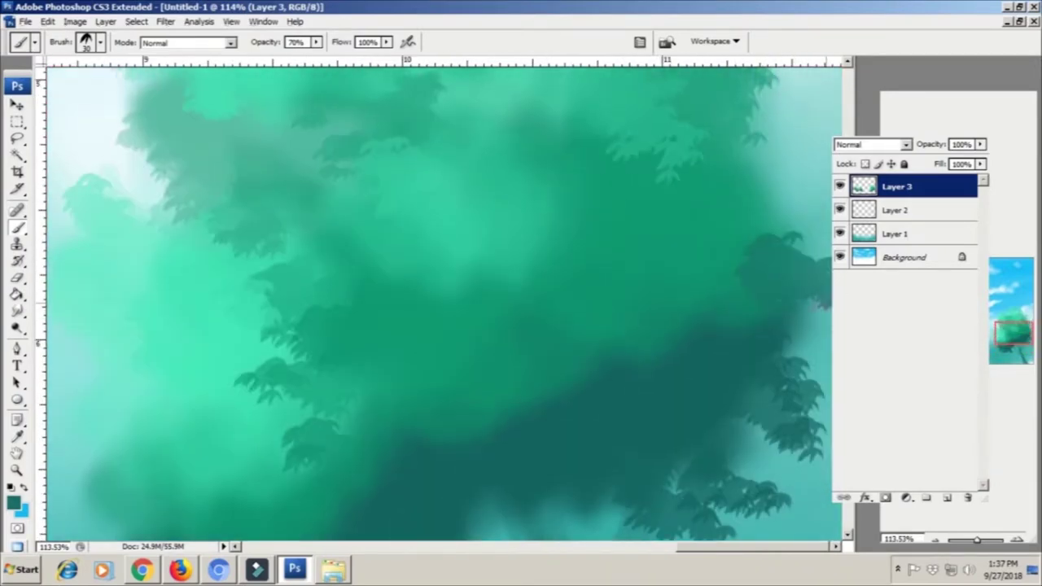
pyautogui.moveTo(768, 381); pyautogui.dragTo(710, 454)
pyautogui.moveTo(475, 411)
pyautogui.mouseDown()
pyautogui.moveTo(439, 496)
pyautogui.moveTo(521, 388)
pyautogui.mouseUp()
pyautogui.scroll(3, 666, 325)
pyautogui.moveTo(823, 355); pyautogui.dragTo(773, 306)
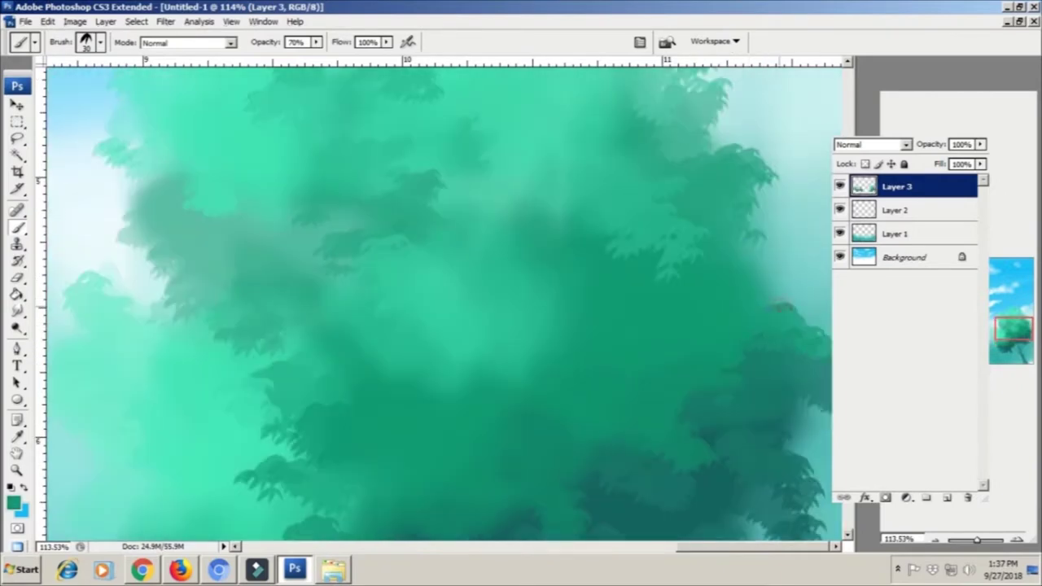
pyautogui.moveTo(827, 281); pyautogui.dragTo(749, 268)
# Pan around the right tree's canopy to inspect the leaf texture.
pyautogui.scroll(-3, 627, 315)
pyautogui.hscroll(-3, 506, 357)
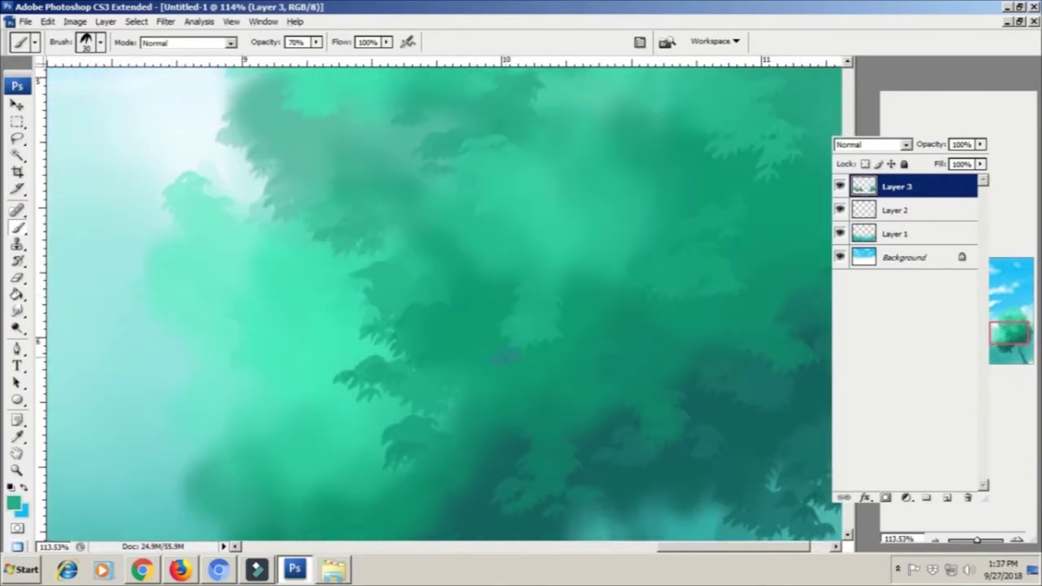
pyautogui.scroll(-4, 440, 260)
pyautogui.hscroll(-4, 440, 260)
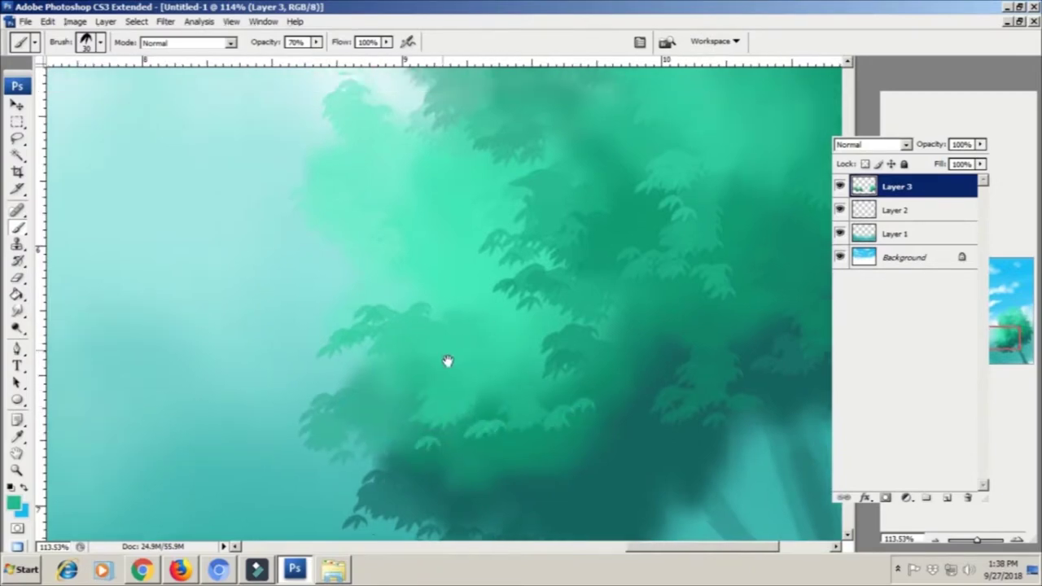
pyautogui.scroll(-4, 447, 360)
pyautogui.hscroll(2, 447, 361)
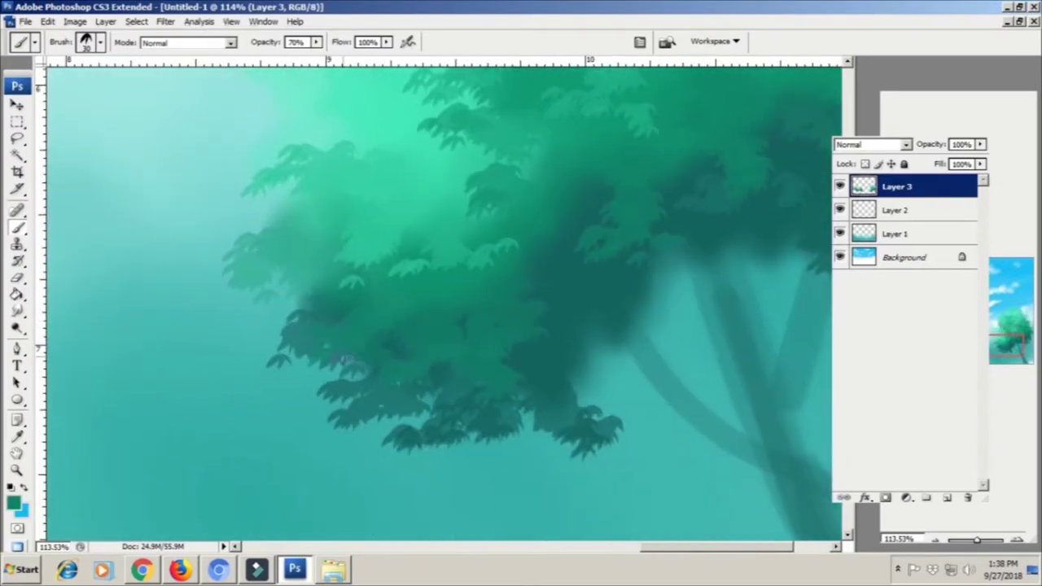
pyautogui.scroll(3, 406, 225)
pyautogui.hscroll(-3, 405, 225)
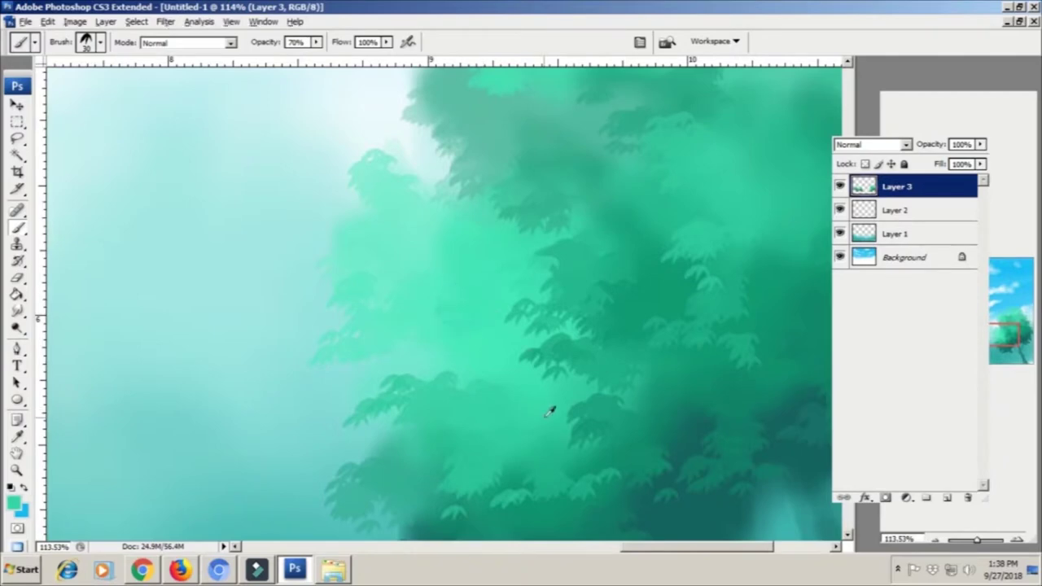
# Zoom out and fit the whole landscape painting in the window.
pyautogui.press('z')
pyautogui.rightClick(448, 292)
pyautogui.click(465, 361)
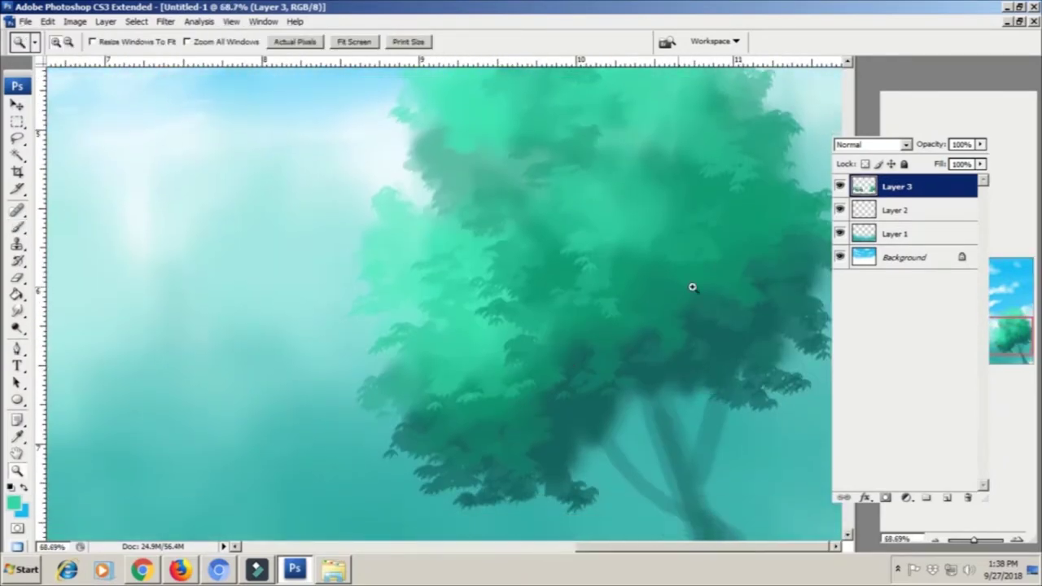
pyautogui.press('b')
pyautogui.scroll(3, 623, 199)
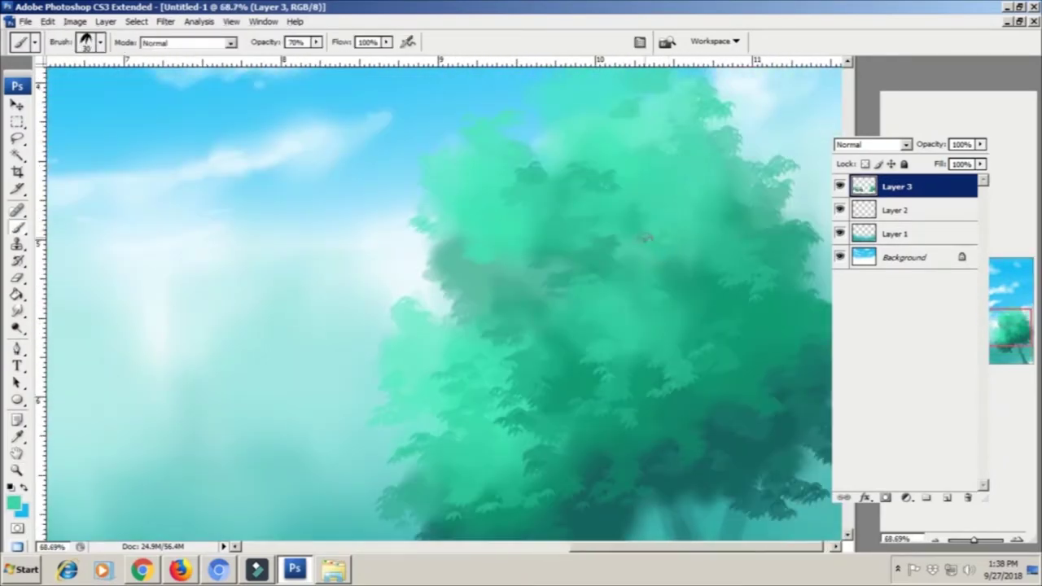
pyautogui.hscroll(-3, 686, 337)
pyautogui.scroll(-3, 619, 367)
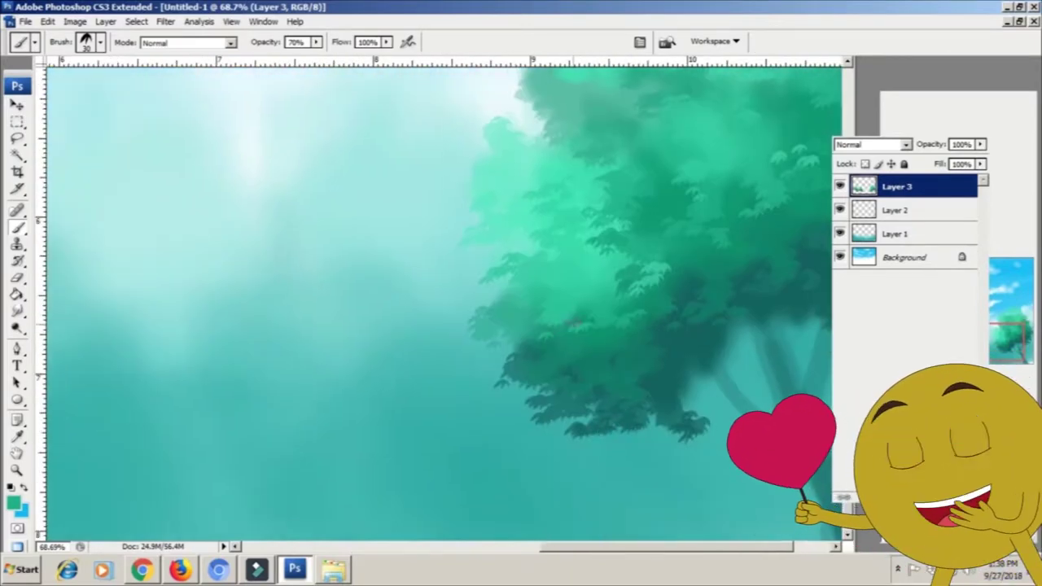
pyautogui.hscroll(3, 619, 373)
pyautogui.scroll(3, 619, 373)
pyautogui.scroll(3, 651, 371)
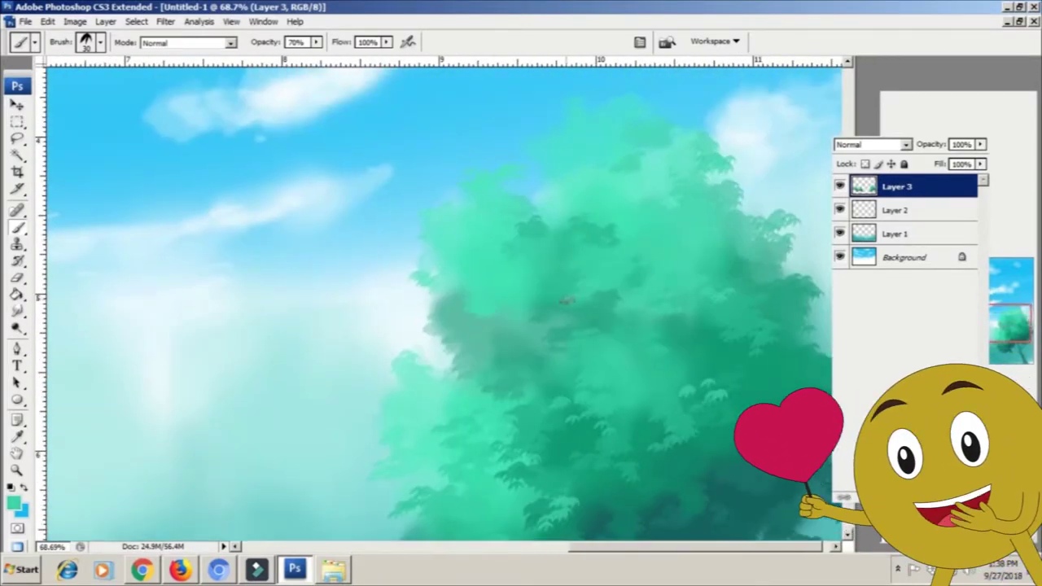
pyautogui.moveTo(666, 371); pyautogui.dragTo(660, 277)
pyautogui.press('z')
pyautogui.hotkey('ctrl', '0')
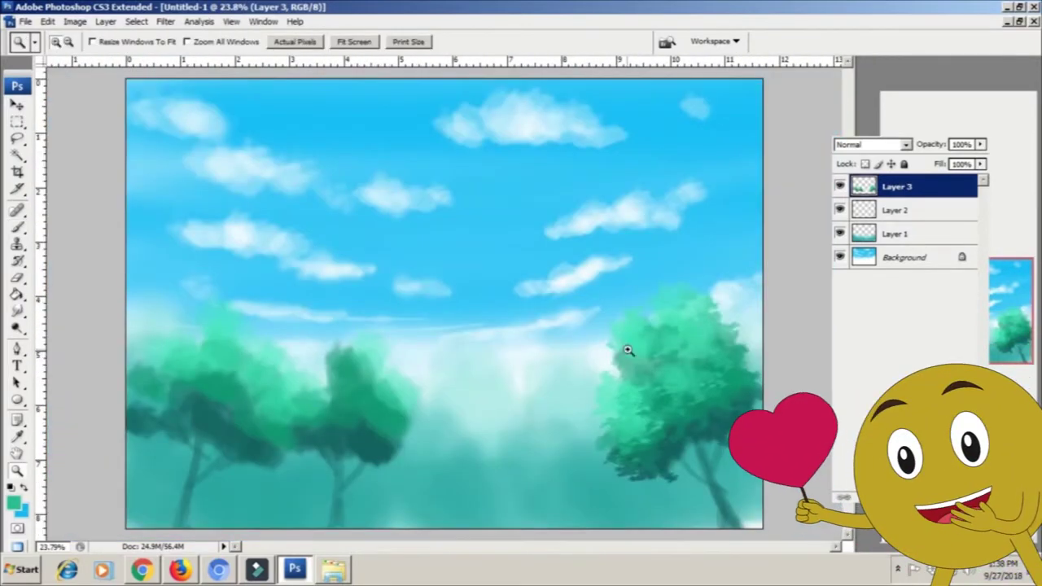
# Zoom in on the right-hand tree and set the foreground colour to mint green #62f7af.
pyautogui.click(624, 339)
pyautogui.click(14, 502)
pyautogui.click(447, 149)
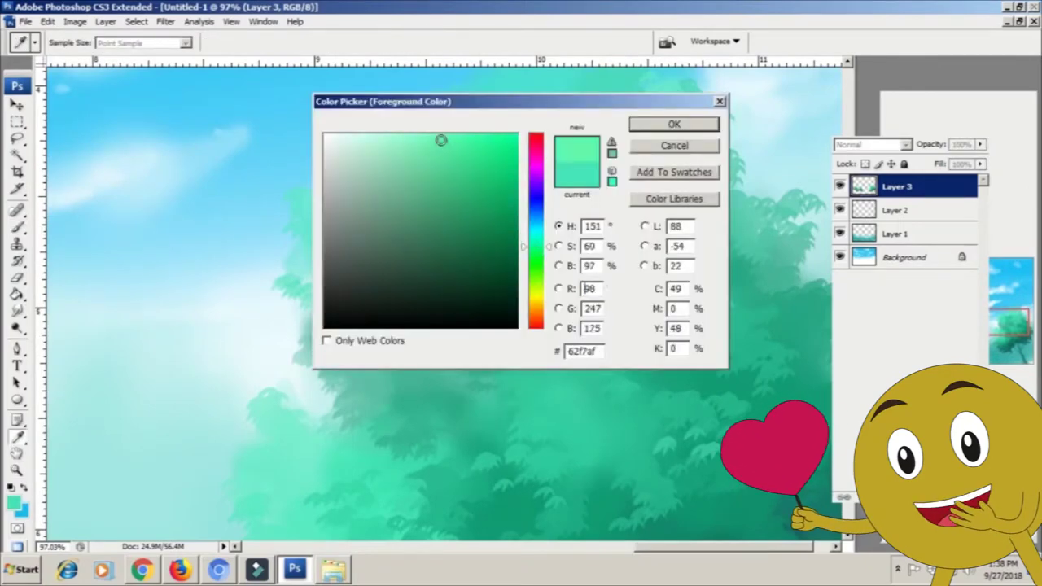
pyautogui.click(673, 123)
pyautogui.press('b')
# Dab light mint-green leaf highlights along the top and left of the right tree's canopy.
pyautogui.moveTo(321, 224); pyautogui.dragTo(299, 256)
pyautogui.scroll(3, 299, 257)
pyautogui.moveTo(488, 122); pyautogui.dragTo(521, 154)
pyautogui.moveTo(550, 122); pyautogui.dragTo(570, 142)
pyautogui.moveTo(513, 204); pyautogui.dragTo(537, 253)
pyautogui.scroll(-3, 629, 225)
pyautogui.hscroll(-2, 459, 419)
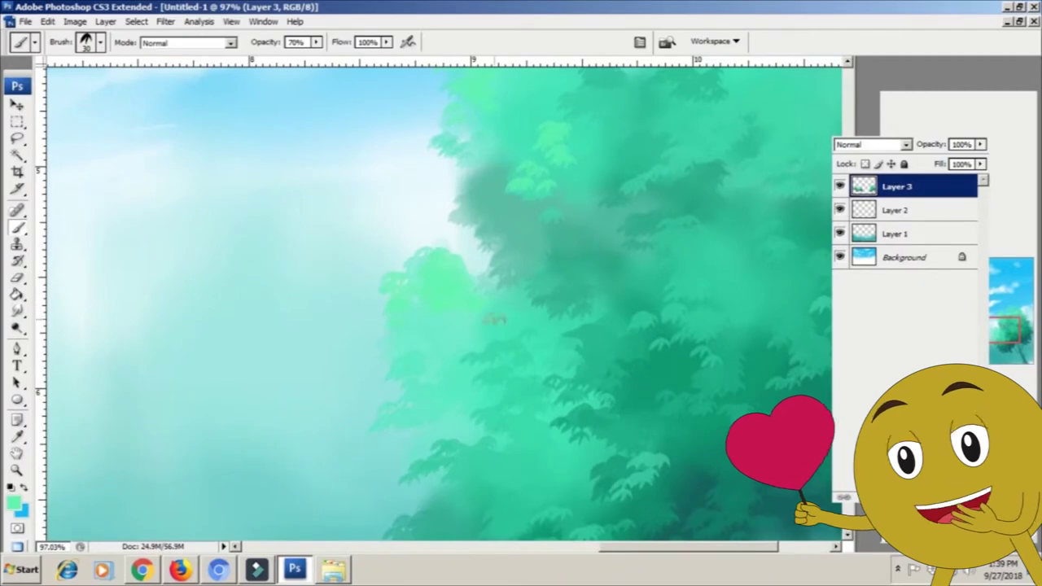
pyautogui.scroll(-1, 668, 262)
pyautogui.hscroll(2, 434, 361)
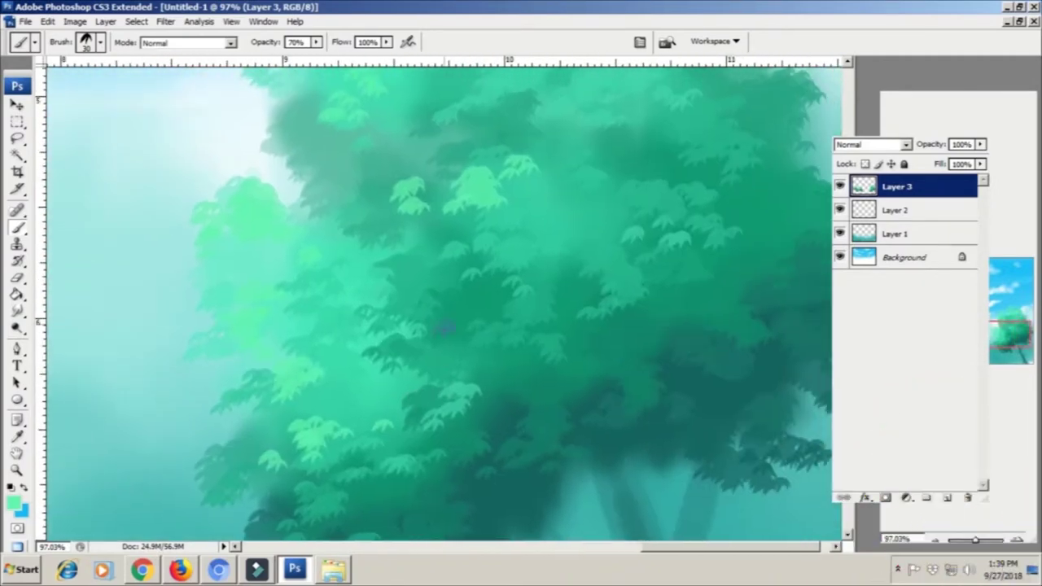
pyautogui.scroll(2, 527, 203)
# Lower the brush opacity to 30% while panning around the canopy.
pyautogui.press('3')
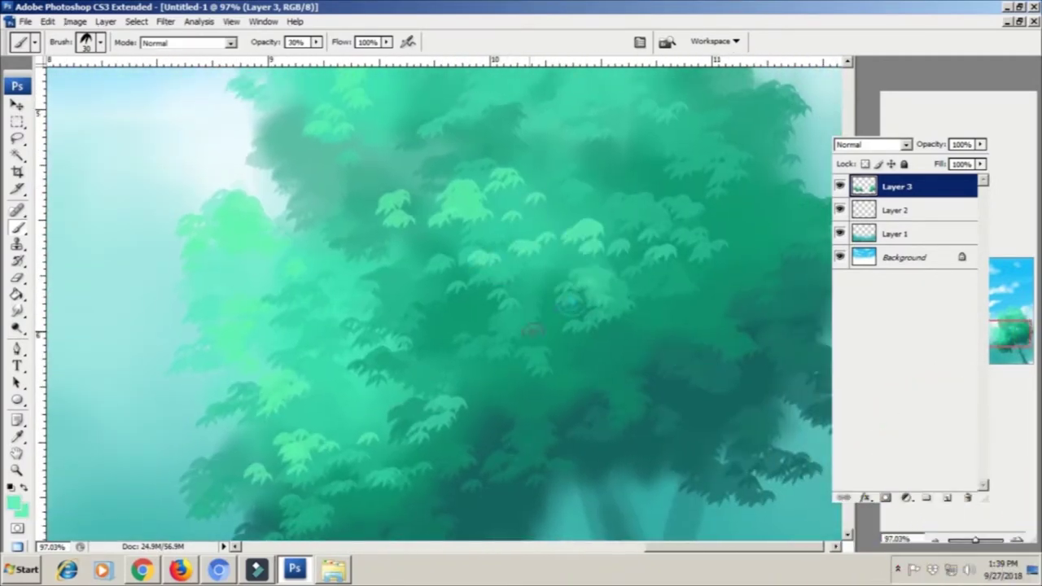
pyautogui.hscroll(1, 586, 198)
pyautogui.scroll(1, 586, 200)
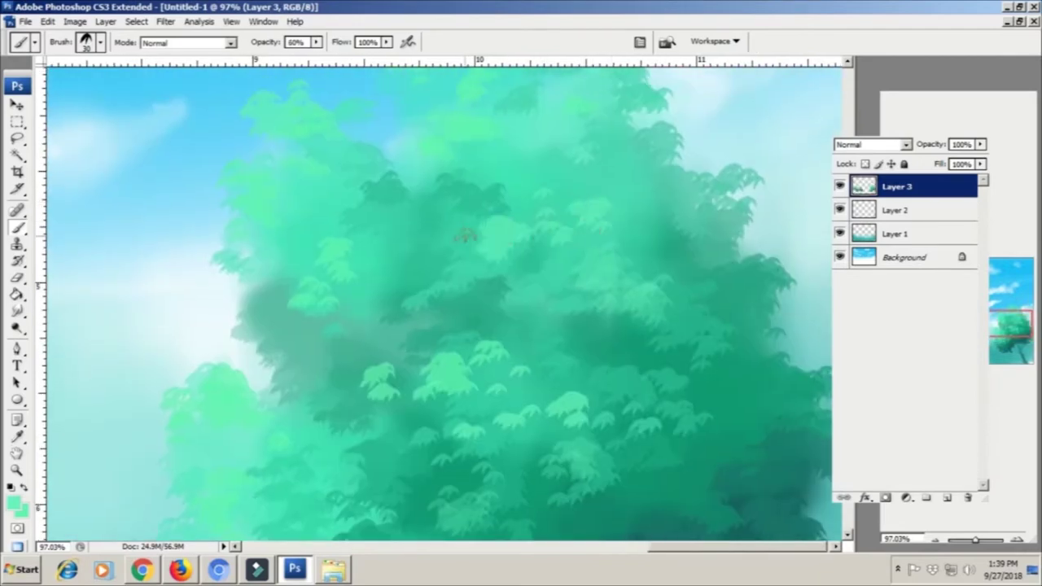
pyautogui.hscroll(-1, 391, 259)
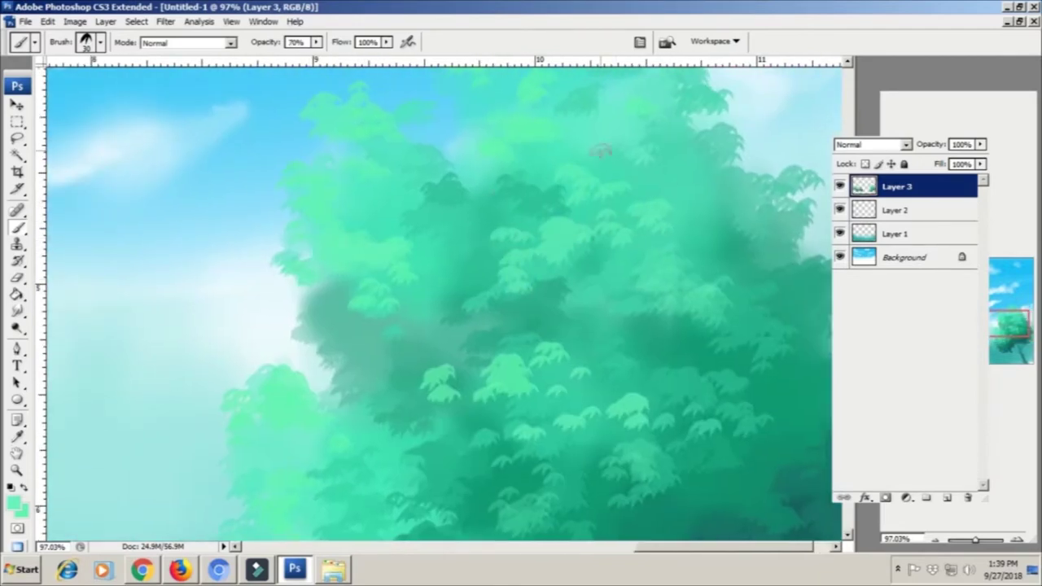
pyautogui.scroll(2, 570, 147)
# Fit the whole painting in the window, then zoom in on the left-hand trees.
pyautogui.press('z')
pyautogui.hotkey('ctrl', '0')
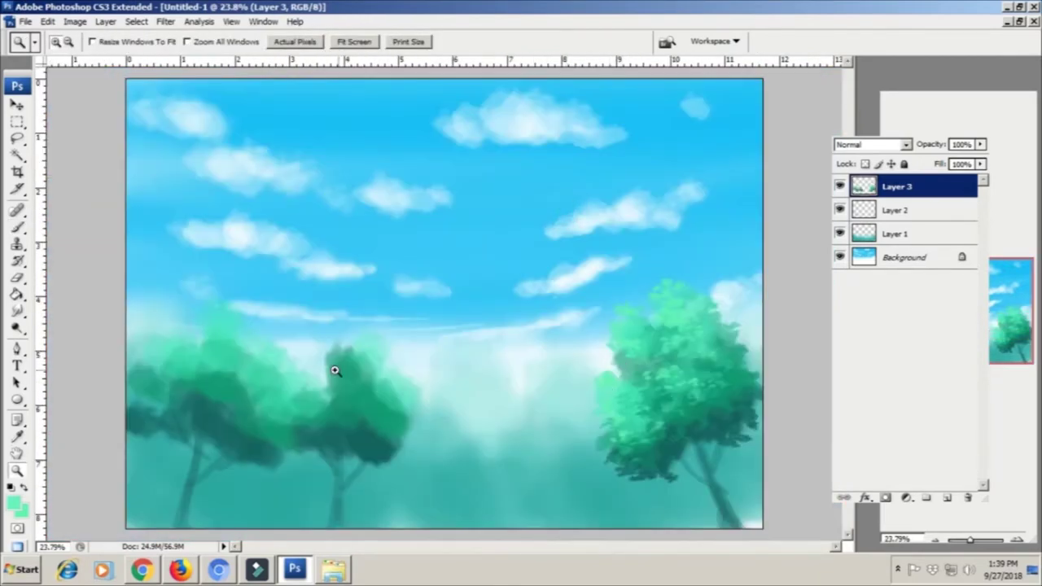
pyautogui.moveTo(440, 454); pyautogui.dragTo(441, 455)
pyautogui.press('b')
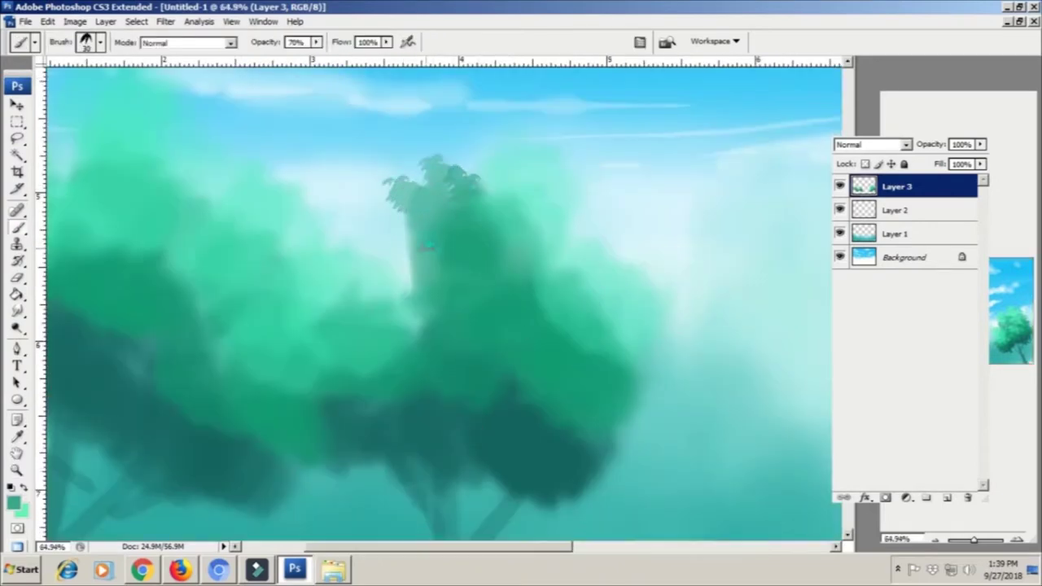
pyautogui.scroll(-1, 434, 342)
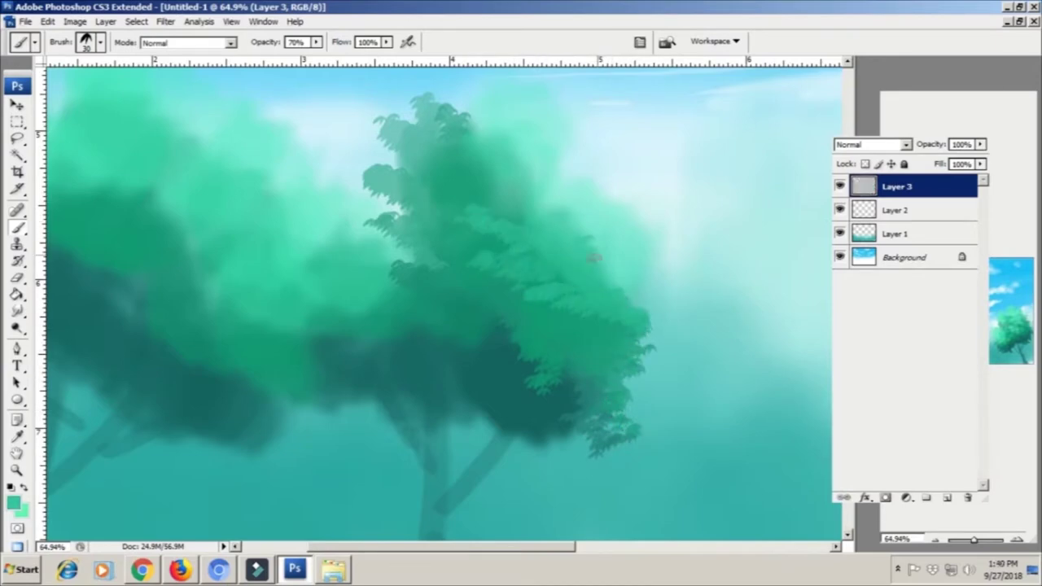
pyautogui.moveTo(595, 257); pyautogui.dragTo(624, 335)
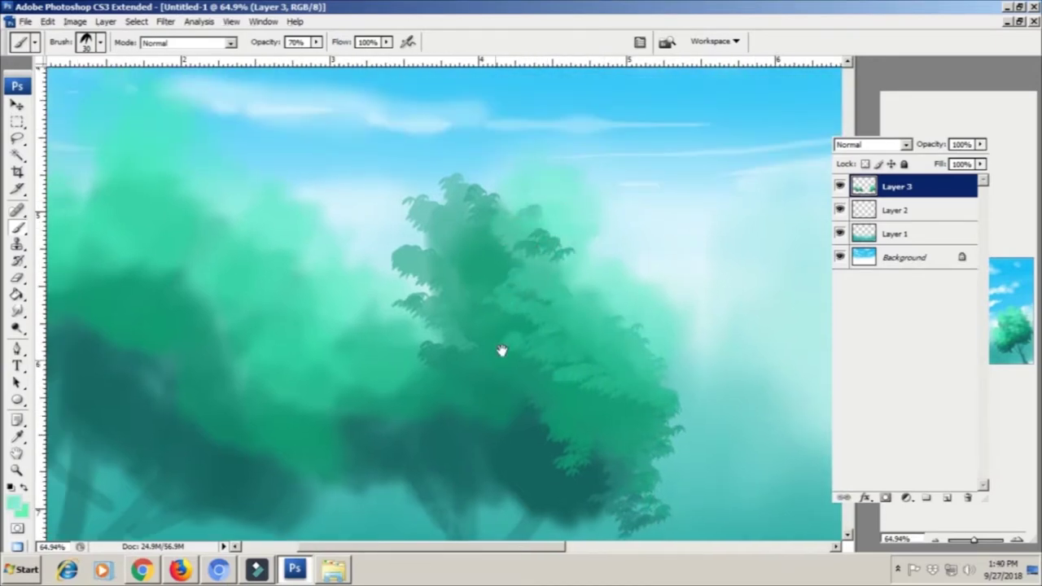
pyautogui.moveTo(502, 350); pyautogui.dragTo(585, 247)
# Sample the dark teal foliage colour and check the brush scatter settings (152%, count 2).
pyautogui.keyDown('alt'); pyautogui.click(530, 309); pyautogui.keyUp('alt')
pyautogui.moveTo(510, 355); pyautogui.dragTo(590, 363)
pyautogui.click(640, 42)
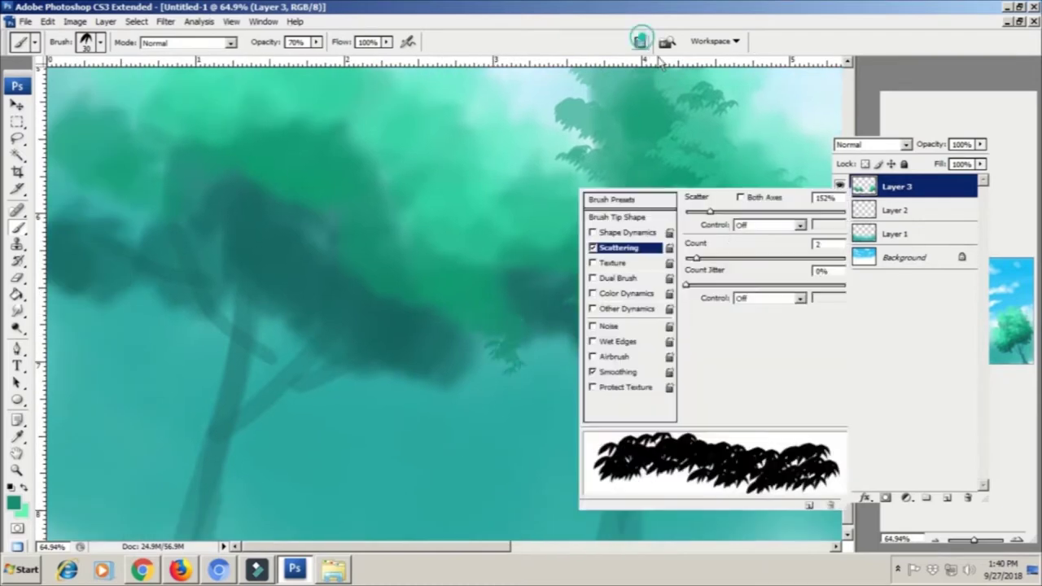
# Review the leaf brush tip settings, close the Brushes palette and frame the sky above the left trees.
pyautogui.click(619, 216)
pyautogui.press('F5')
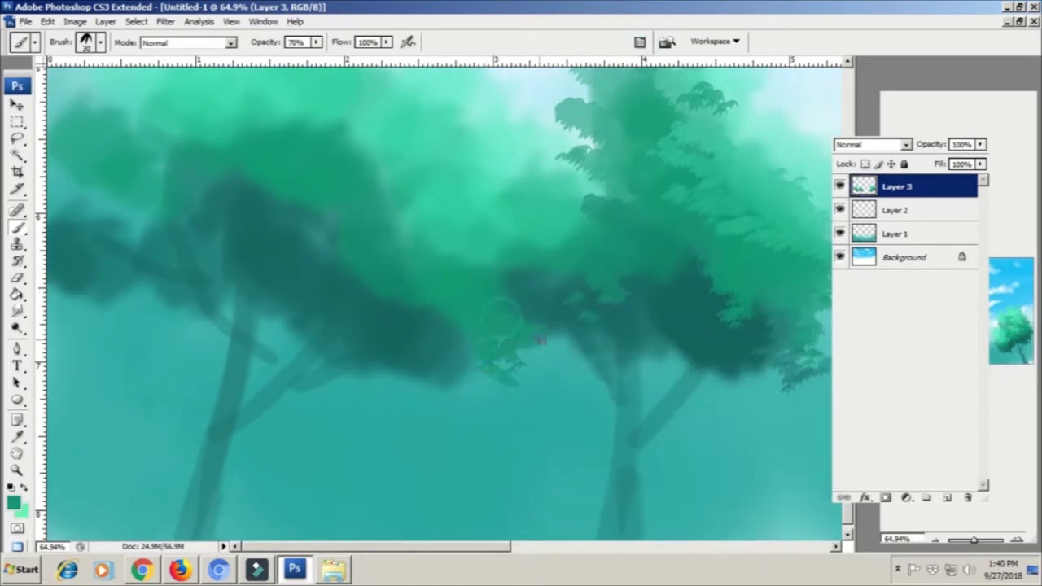
pyautogui.scroll(3, 501, 318)
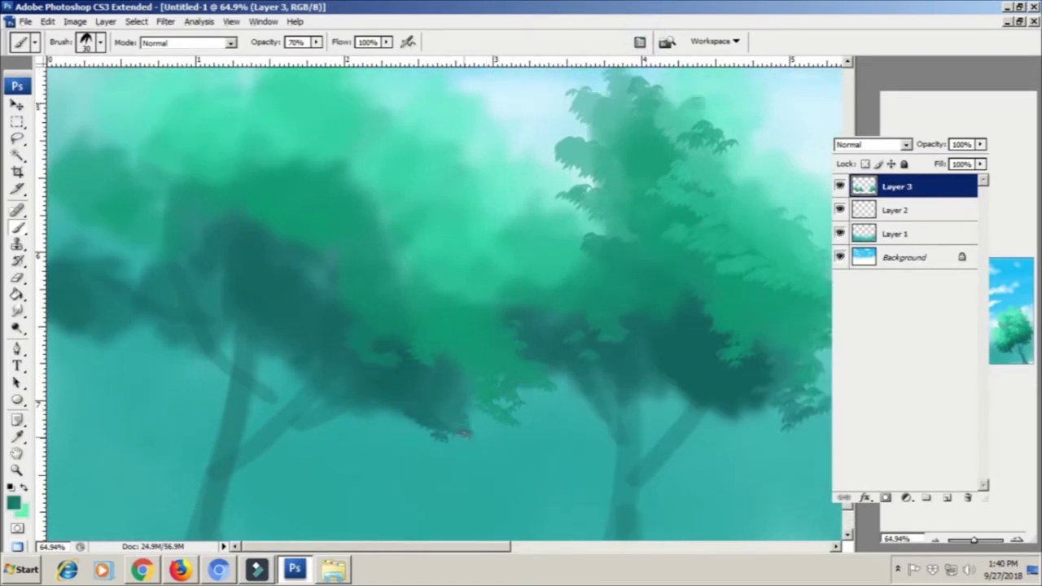
pyautogui.scroll(1, 278, 336)
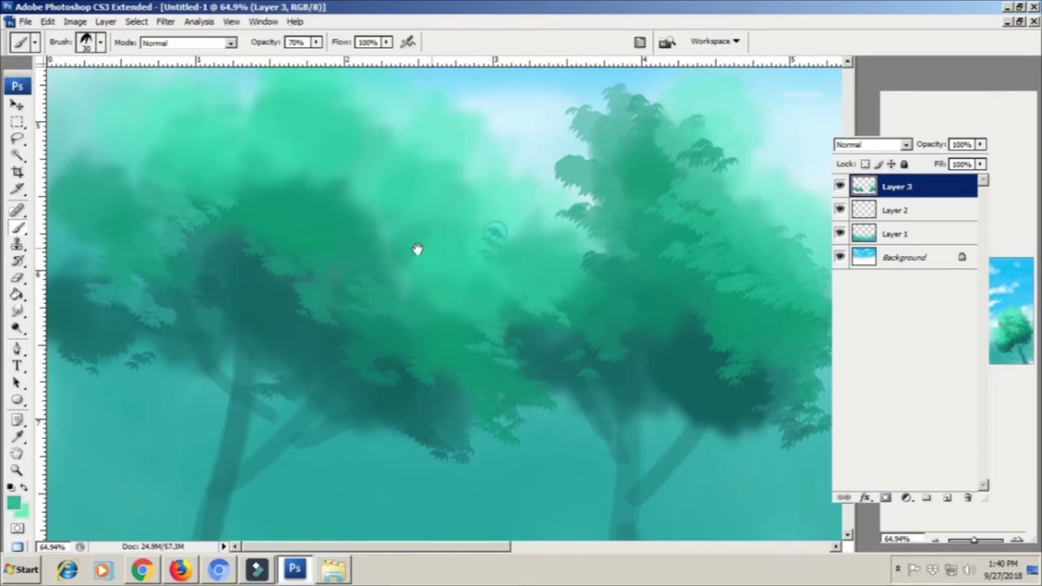
pyautogui.moveTo(449, 245); pyautogui.dragTo(453, 380)
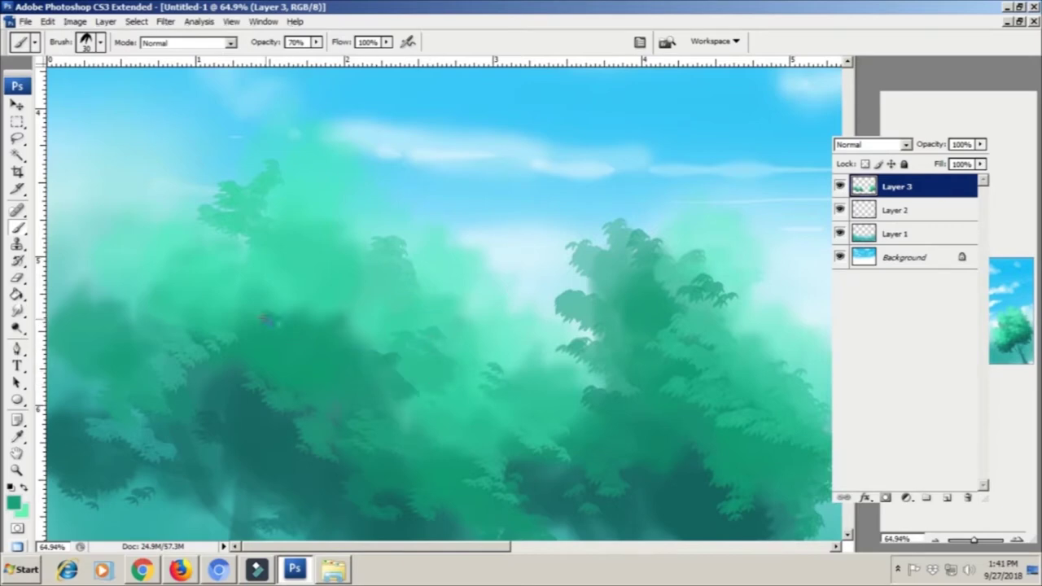
pyautogui.scroll(3, 315, 349)
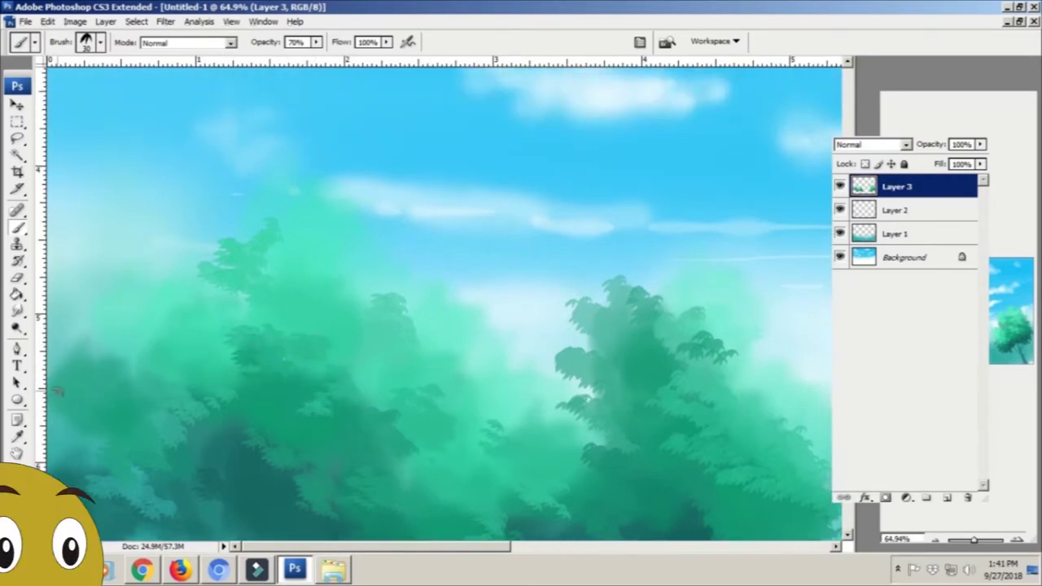
pyautogui.scroll(-5, 269, 294)
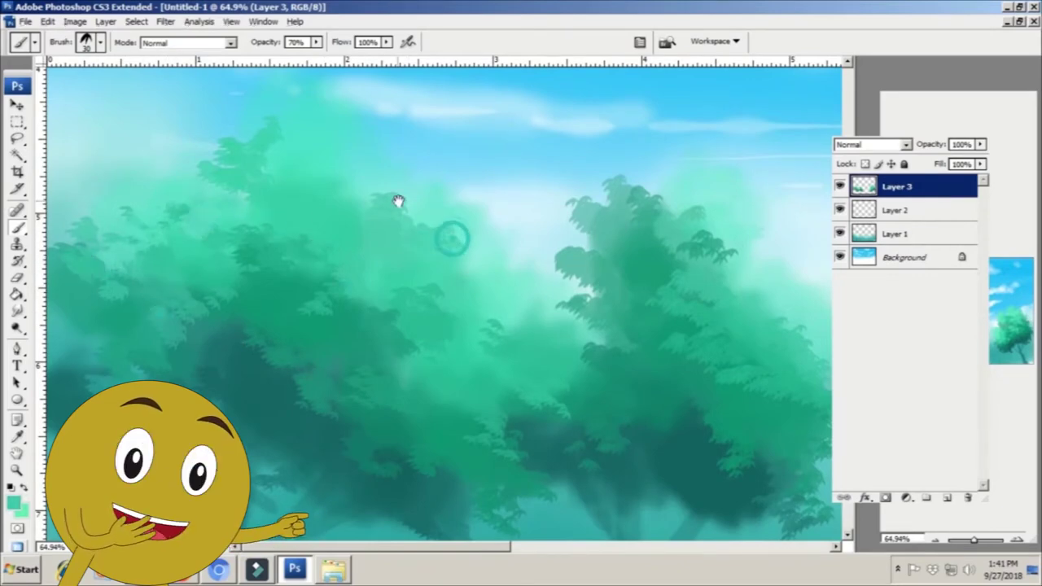
pyautogui.scroll(3, 309, 216)
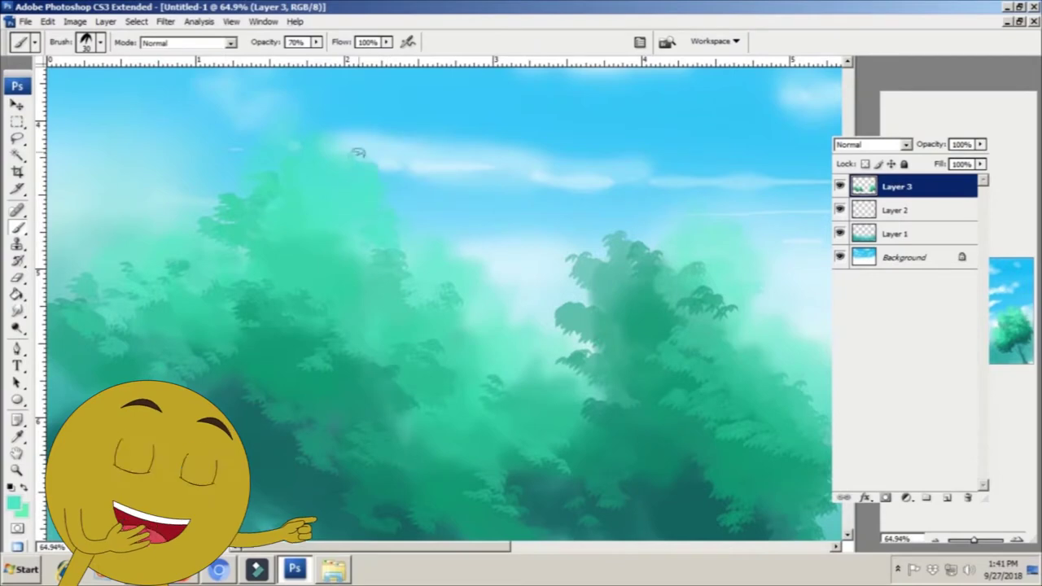
pyautogui.hscroll(5, 575, 318)
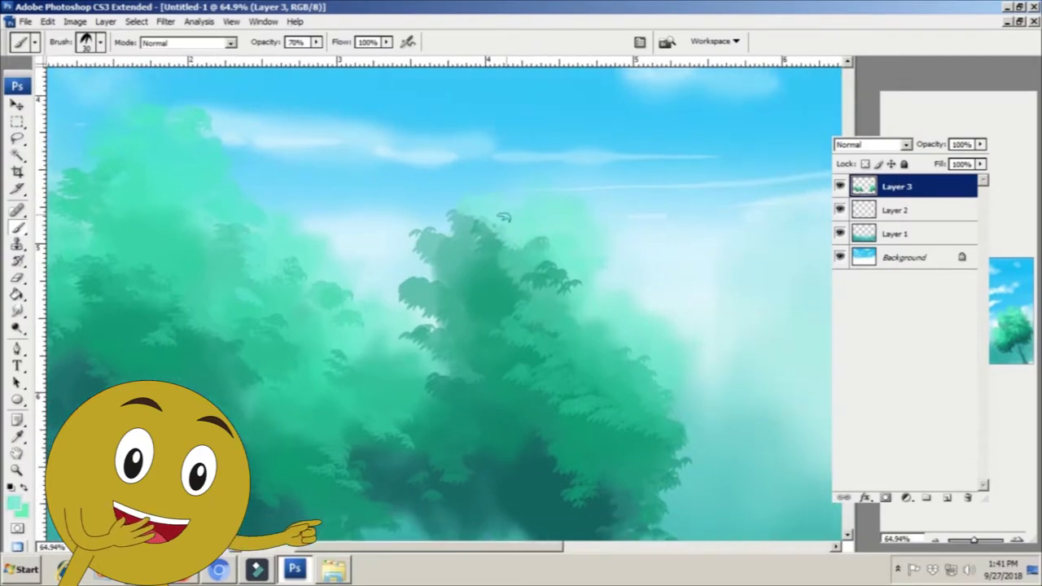
# Paint dark teal leaf clusters on the left tree's top and light-green highlights on both trees.
pyautogui.moveTo(484, 222); pyautogui.dragTo(548, 241)
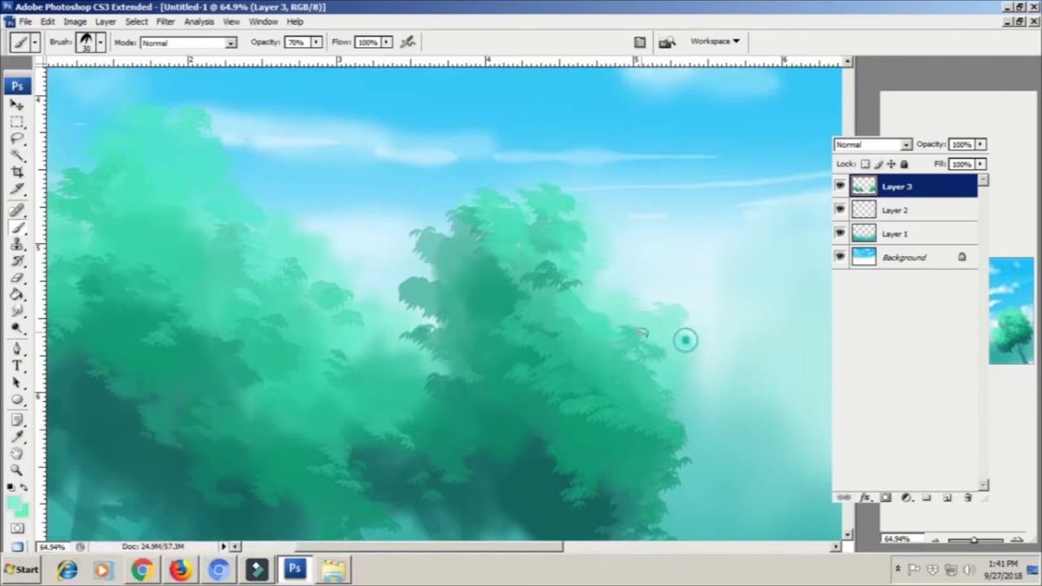
pyautogui.moveTo(656, 383)
pyautogui.mouseDown()
pyautogui.moveTo(615, 293)
pyautogui.moveTo(541, 314)
pyautogui.mouseUp()
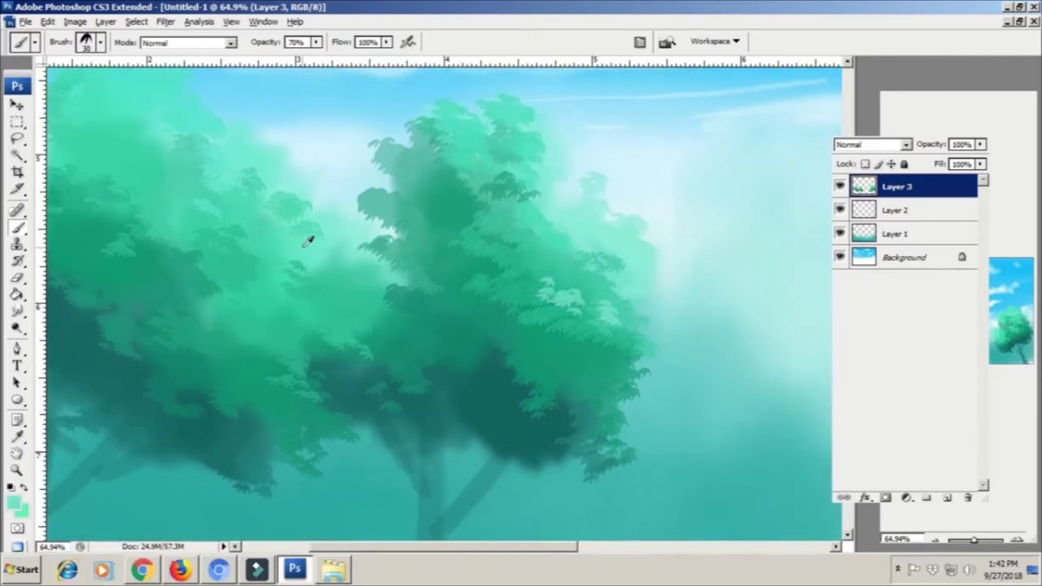
pyautogui.moveTo(273, 289); pyautogui.dragTo(314, 330)
pyautogui.press('z')
pyautogui.rightClick(255, 204)
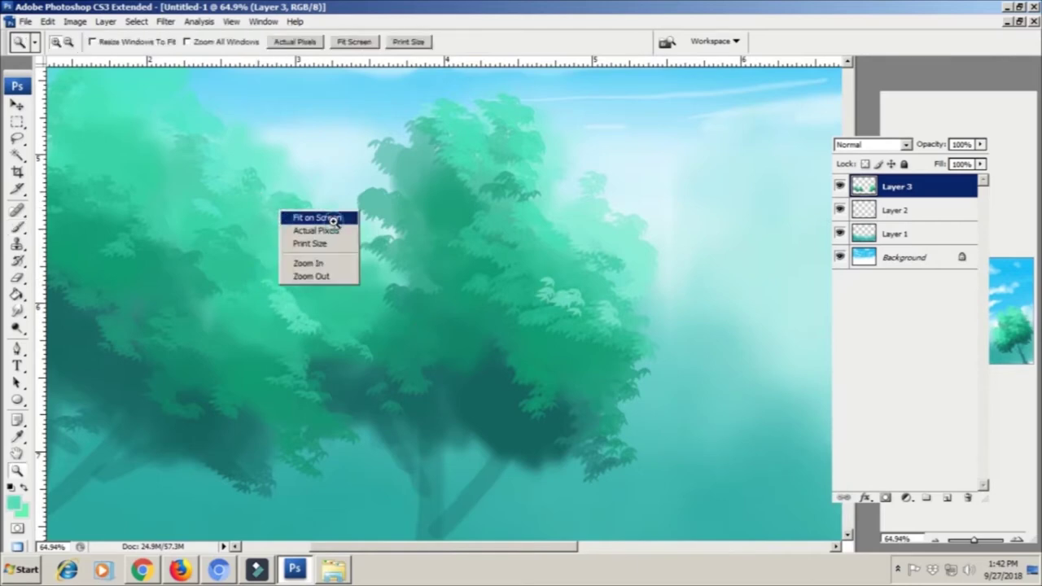
# Fit the canvas, zoom back onto the trees and paint lighter leaves over the upper-left foliage.
pyautogui.click(298, 217)
pyautogui.moveTo(547, 489); pyautogui.dragTo(244, 268)
pyautogui.press('b')
pyautogui.moveTo(224, 347)
pyautogui.mouseDown()
pyautogui.moveTo(379, 370)
pyautogui.moveTo(326, 306)
pyautogui.moveTo(412, 246)
pyautogui.mouseUp()
pyautogui.moveTo(440, 317); pyautogui.dragTo(416, 233)
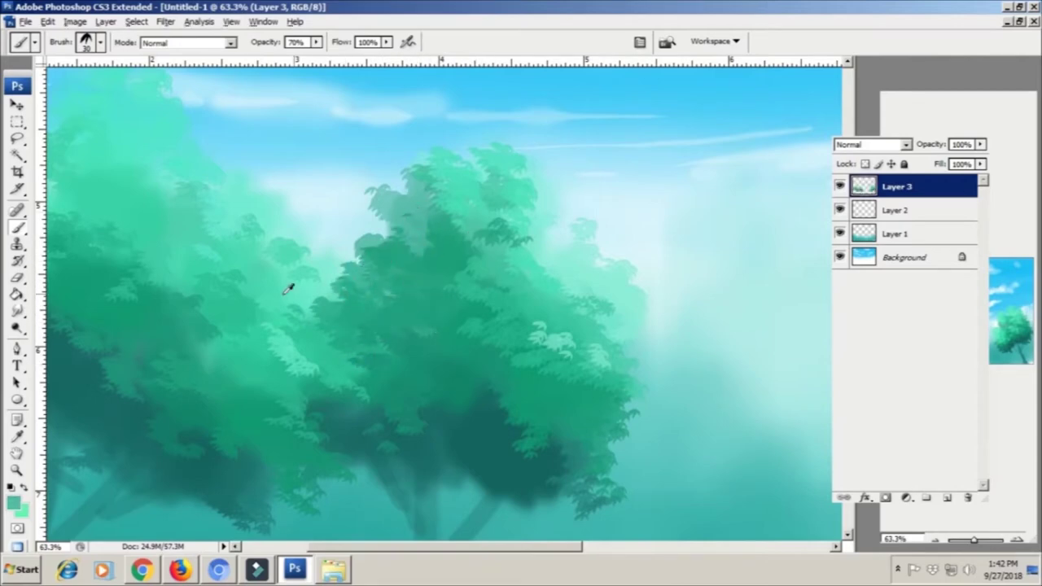
pyautogui.moveTo(410, 284); pyautogui.dragTo(432, 252)
pyautogui.moveTo(358, 308); pyautogui.dragTo(410, 338)
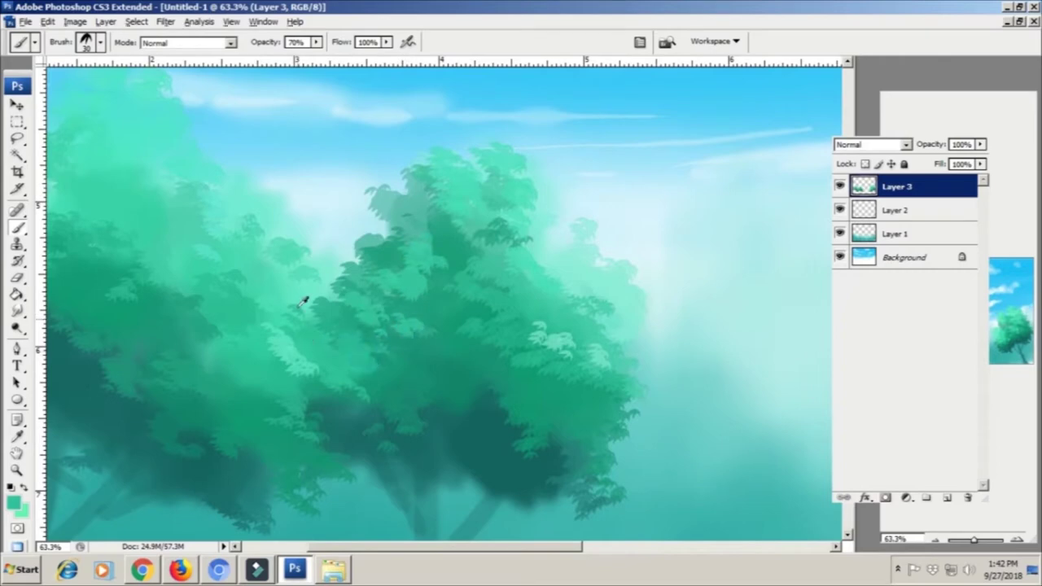
# Add light-green leafy foliage along the tree's right edge and lower right.
pyautogui.scroll(1, 303, 327)
pyautogui.hscroll(8, 348, 302)
pyautogui.hscroll(1, 638, 340)
pyautogui.hscroll(-8, 191, 405)
pyautogui.moveTo(459, 204); pyautogui.dragTo(537, 269)
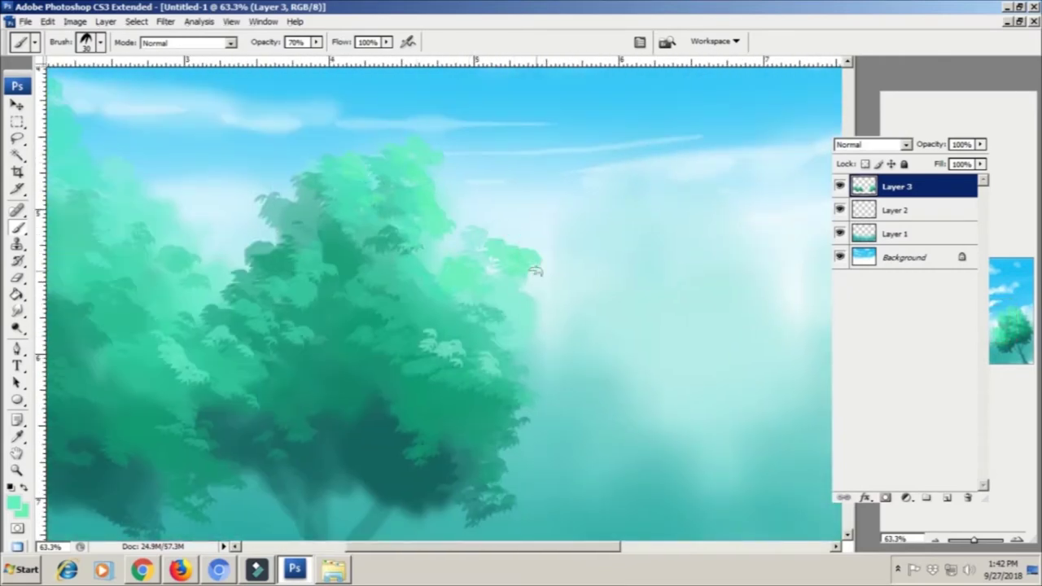
pyautogui.moveTo(497, 220); pyautogui.dragTo(544, 337)
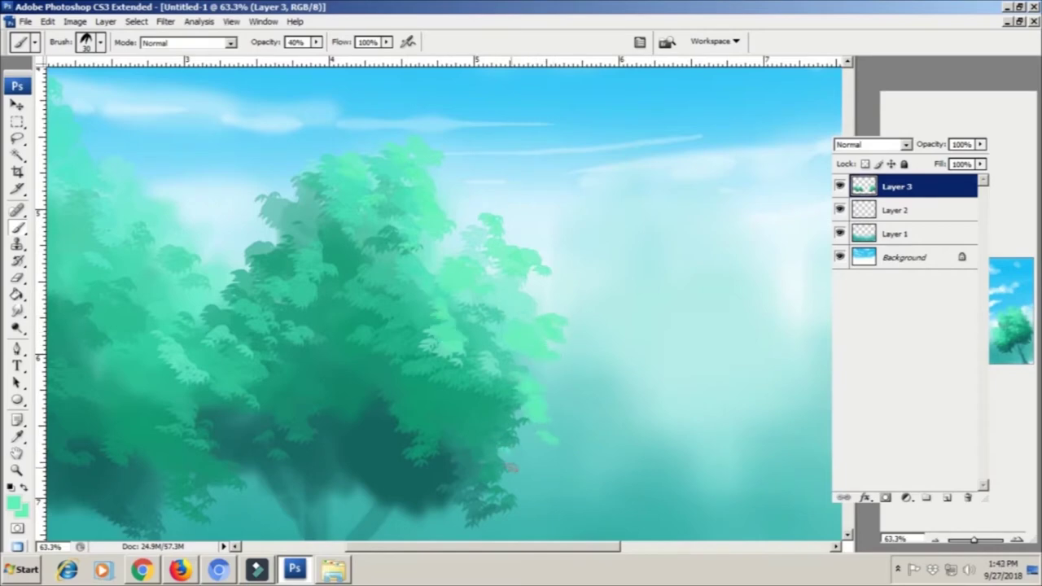
pyautogui.moveTo(512, 468); pyautogui.dragTo(448, 425)
pyautogui.hscroll(-8, 400, 318)
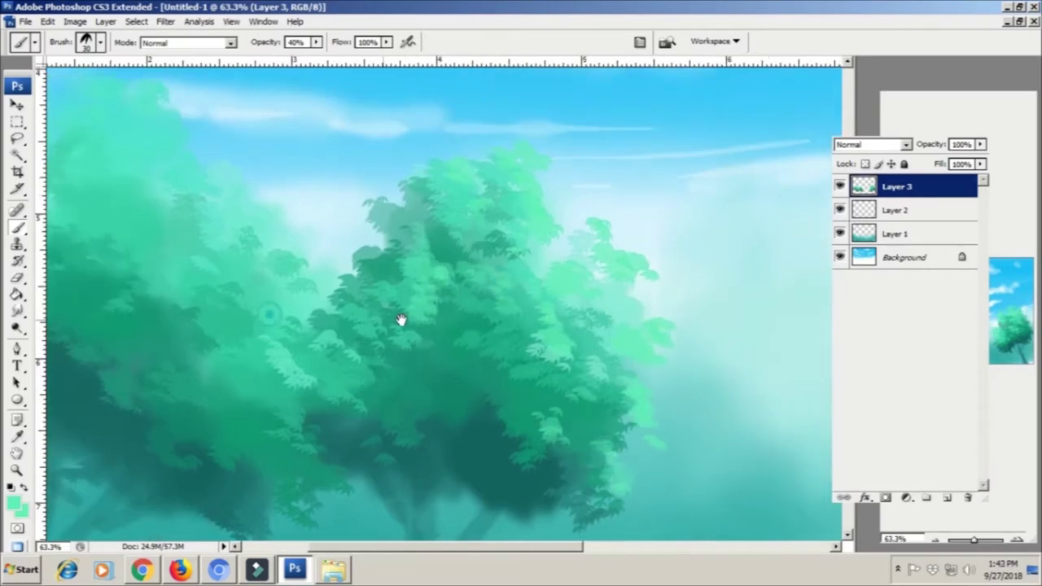
# Vary the brush opacity between 80%, 70% and 50% while panning across the canopies.
pyautogui.press('8')
pyautogui.scroll(3, 326, 228)
pyautogui.hscroll(-4, 326, 228)
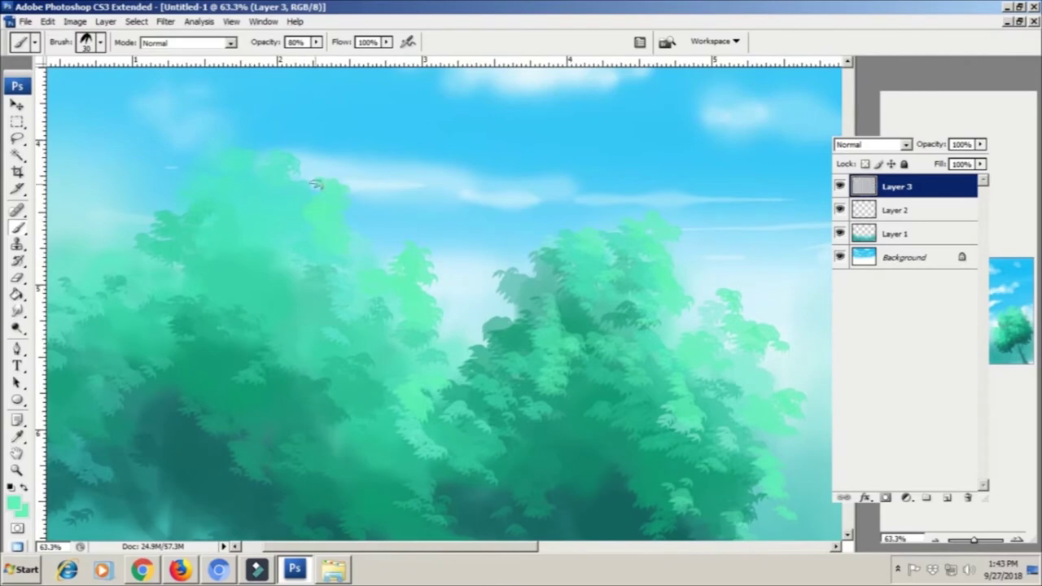
pyautogui.hscroll(-3, 327, 237)
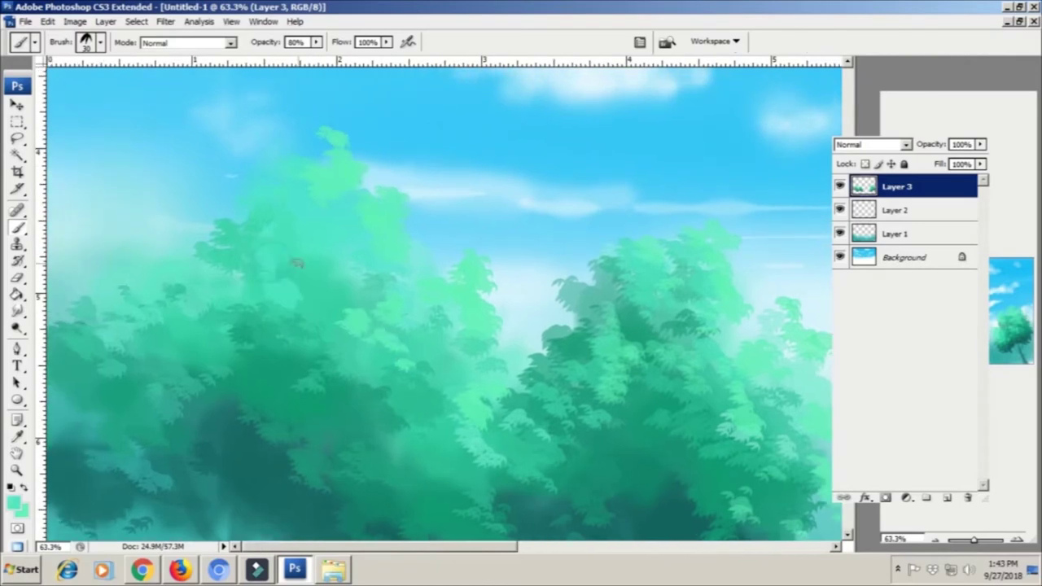
pyautogui.scroll(-1, 289, 244)
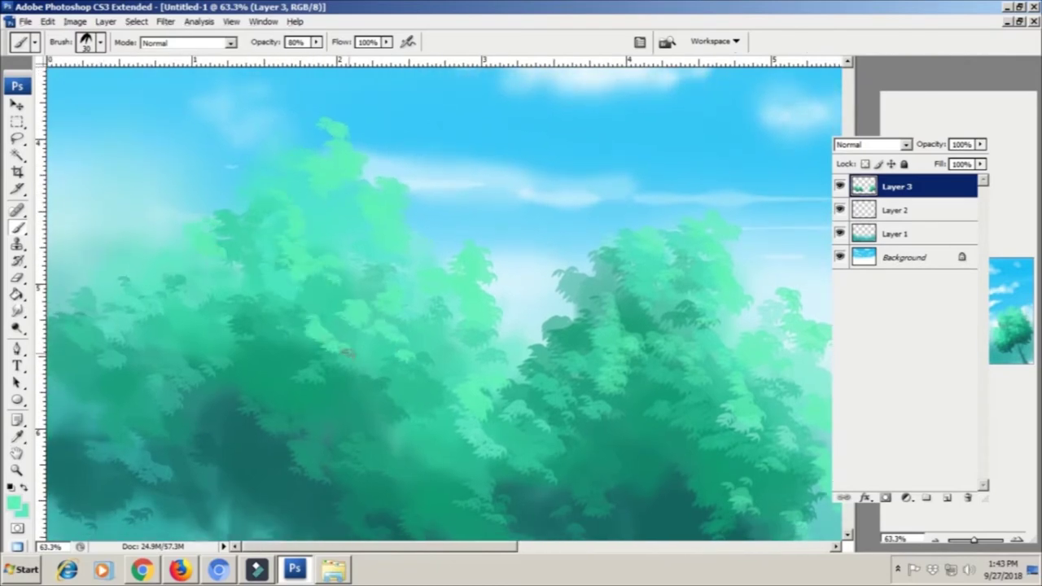
pyautogui.scroll(-3, 422, 375)
pyautogui.hscroll(1, 422, 375)
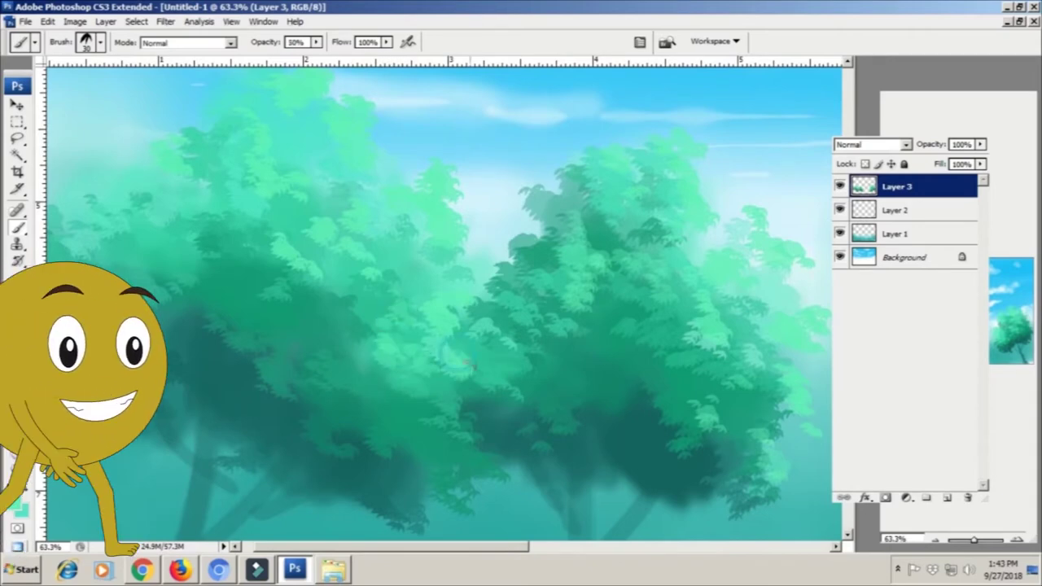
pyautogui.press('7')
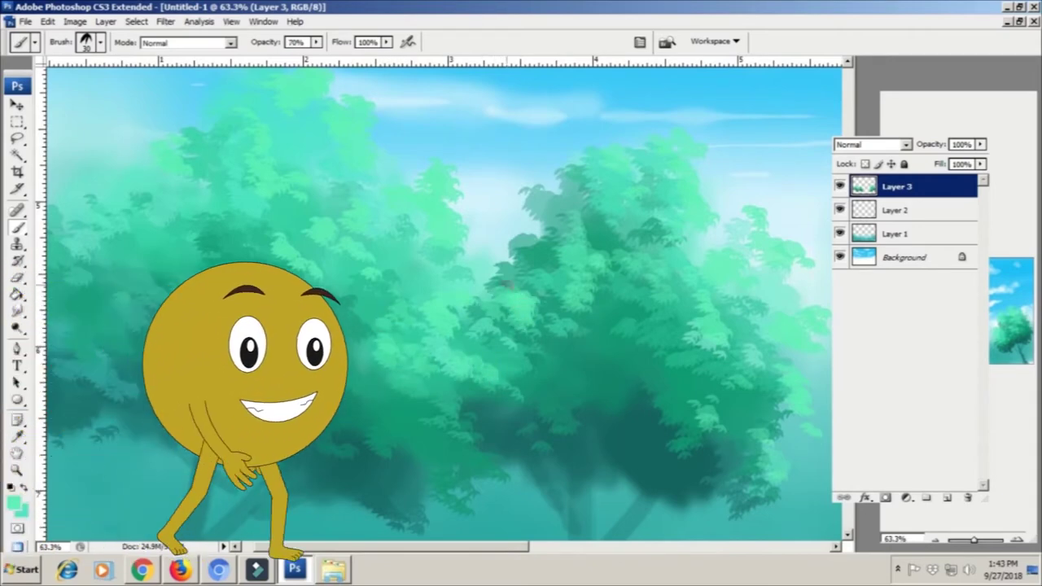
pyautogui.press('5')
# Return the brush opacity to 70% and fit the whole canvas on screen.
pyautogui.hscroll(3, 724, 291)
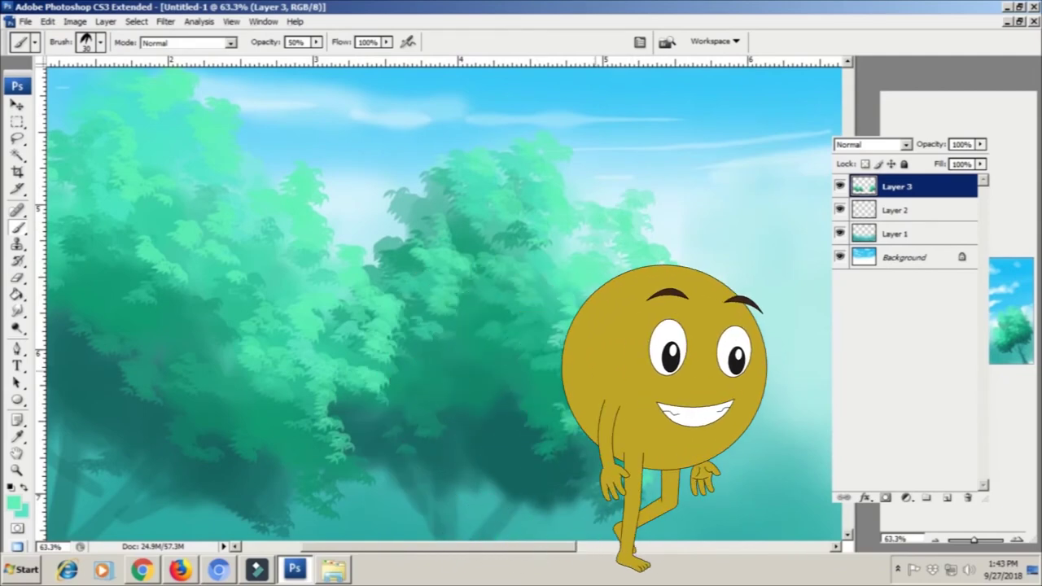
pyautogui.hscroll(-4, 592, 237)
pyautogui.scroll(2, 179, 274)
pyautogui.press('7')
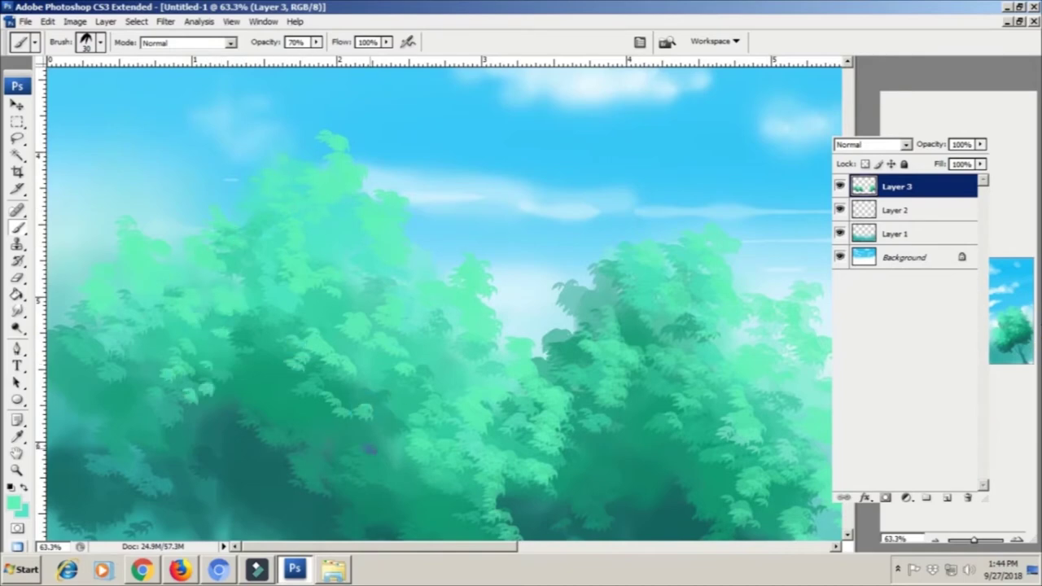
pyautogui.press('z')
pyautogui.hotkey('ctrl', '0')
# Zoom in on the right tree's trunk and select a hard round brush.
pyautogui.moveTo(582, 275); pyautogui.dragTo(728, 379)
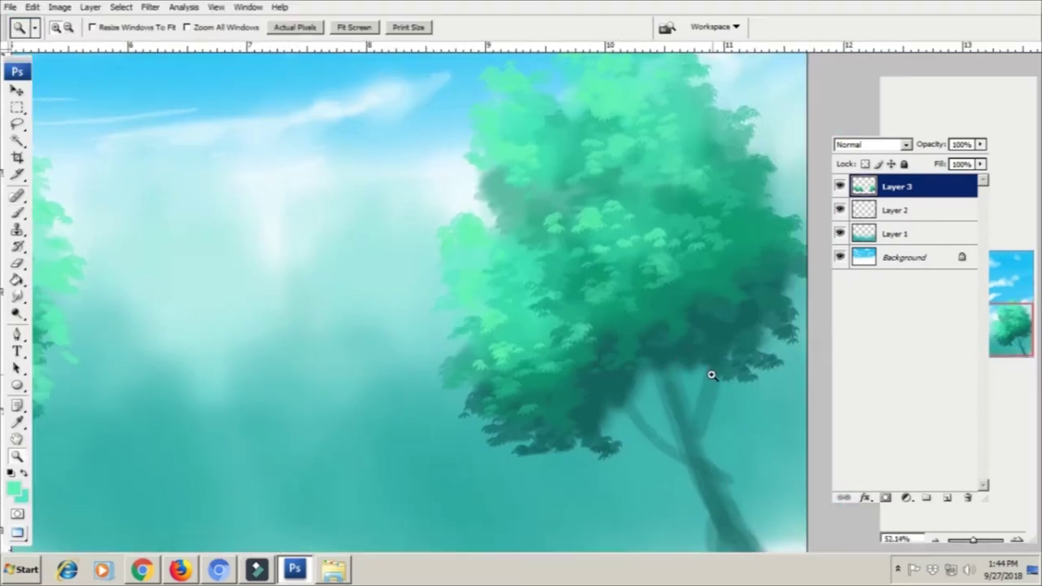
pyautogui.press('b')
pyautogui.click(89, 31)
pyautogui.scroll(5, 160, 184)
pyautogui.click(151, 153)
pyautogui.press('Return')
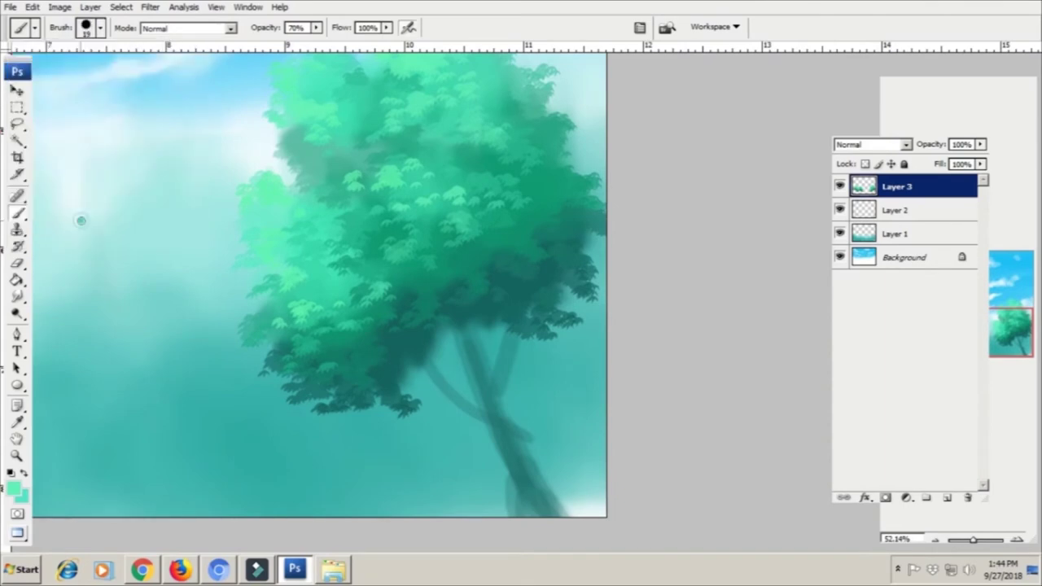
pyautogui.keyDown('ctrl'); pyautogui.keyDown('space'); pyautogui.click(488, 370); pyautogui.keyUp('space'); pyautogui.keyUp('ctrl')
# Set a reddish-brown foreground colour and paint a stroke down the trunk.
pyautogui.click(15, 488)
pyautogui.click(439, 260)
pyautogui.press('Return')
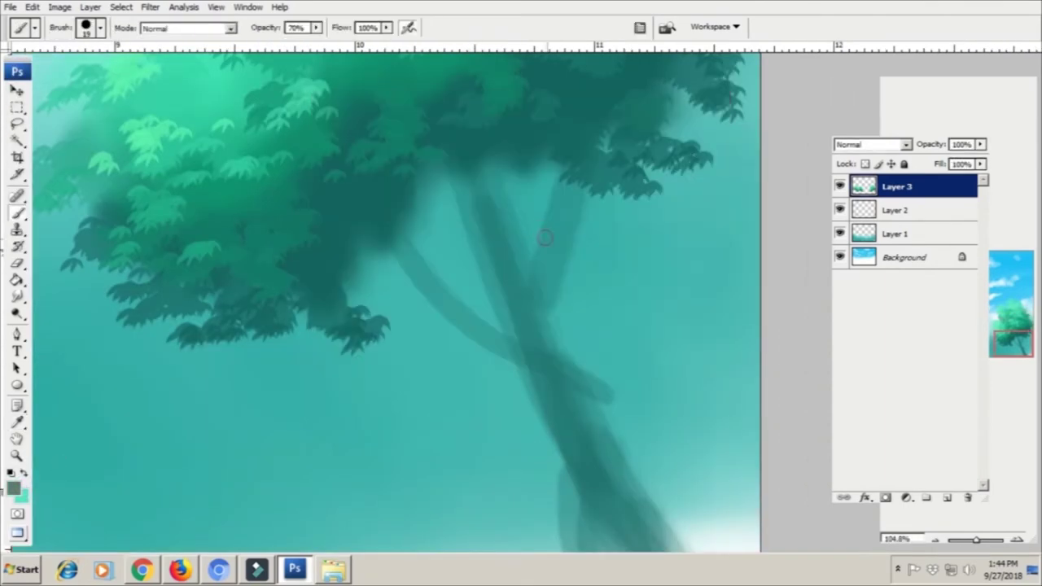
pyautogui.moveTo(505, 210); pyautogui.dragTo(570, 428)
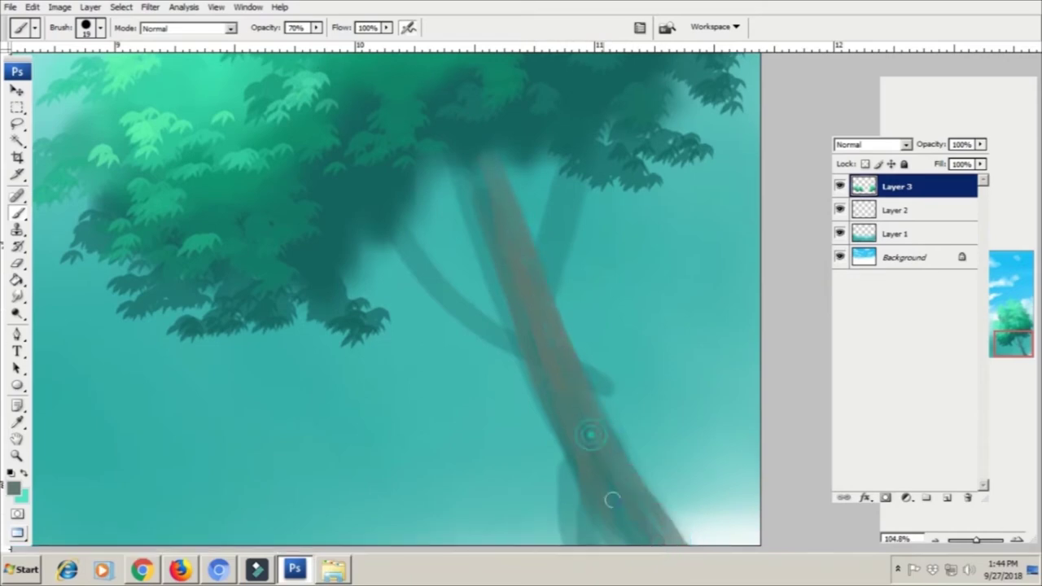
pyautogui.moveTo(550, 331); pyautogui.dragTo(590, 432)
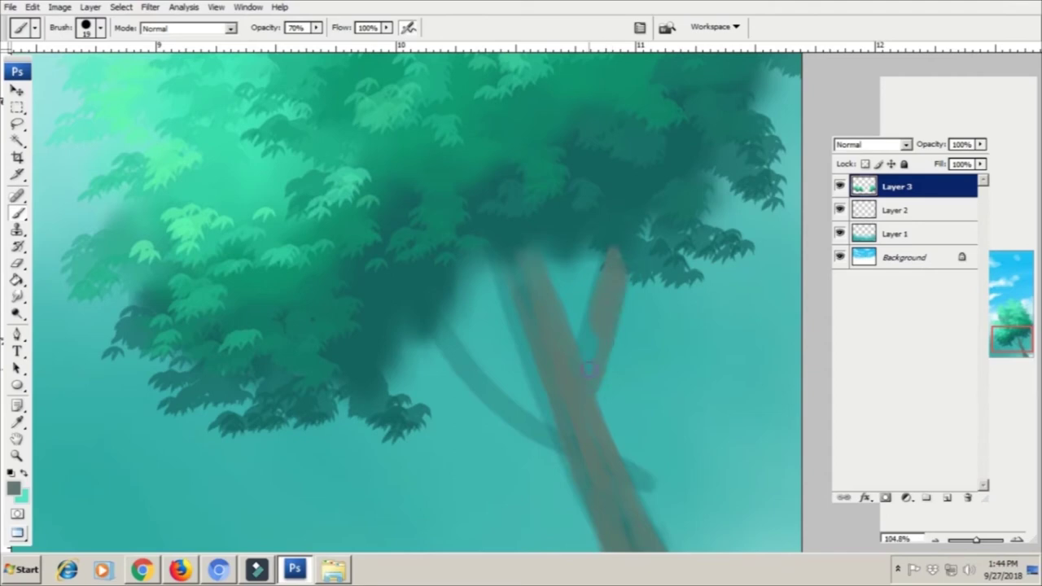
# Toggle Layer 3's visibility, lasso the area around the trunk and create Layer 4.
pyautogui.click(840, 187)
pyautogui.click(841, 187)
pyautogui.press('l')
pyautogui.moveTo(612, 301); pyautogui.dragTo(558, 244)
pyautogui.hotkey('ctrl', 'j')
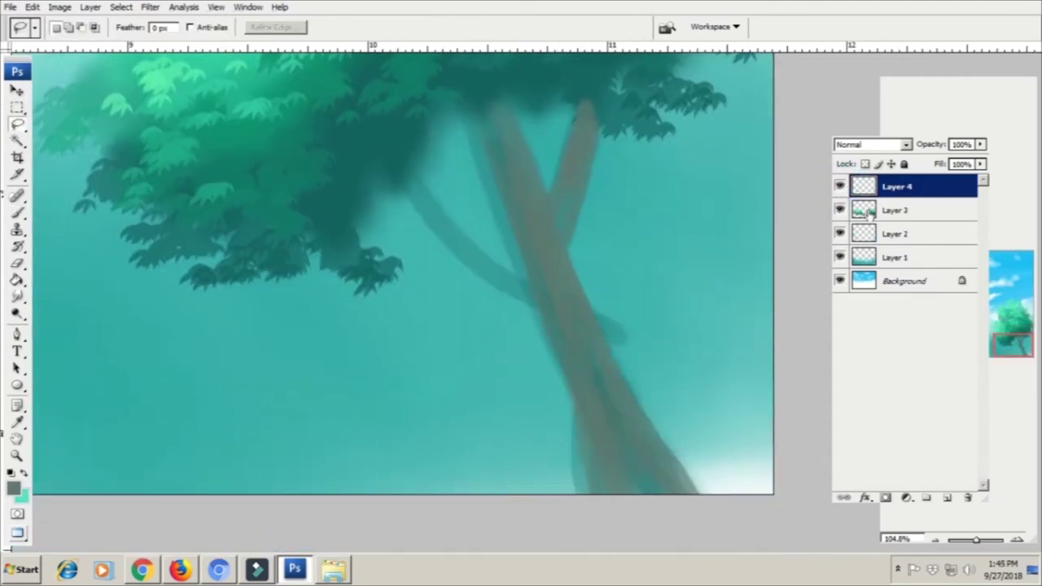
# Move Layer 4 beneath Layer 3 and darken the right branch and left trunk at brush size 40.
pyautogui.hotkey('ctrl', '[')
pyautogui.scroll(3, 564, 210)
pyautogui.press('b')
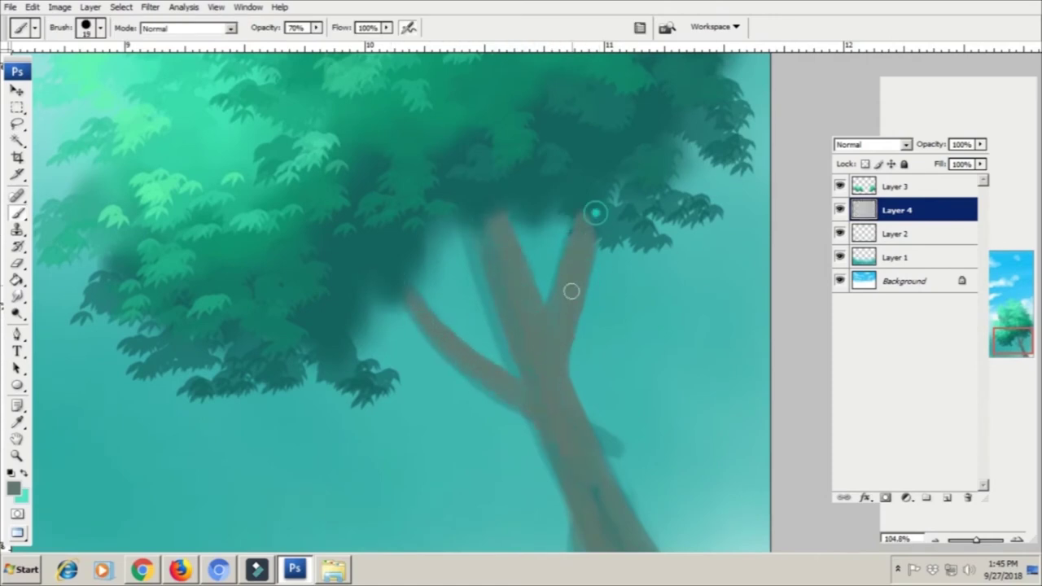
pyautogui.moveTo(575, 303)
pyautogui.mouseDown()
pyautogui.moveTo(581, 240)
pyautogui.moveTo(589, 247)
pyautogui.moveTo(538, 312)
pyautogui.moveTo(551, 345)
pyautogui.moveTo(500, 241)
pyautogui.moveTo(559, 379)
pyautogui.moveTo(534, 283)
pyautogui.mouseUp()
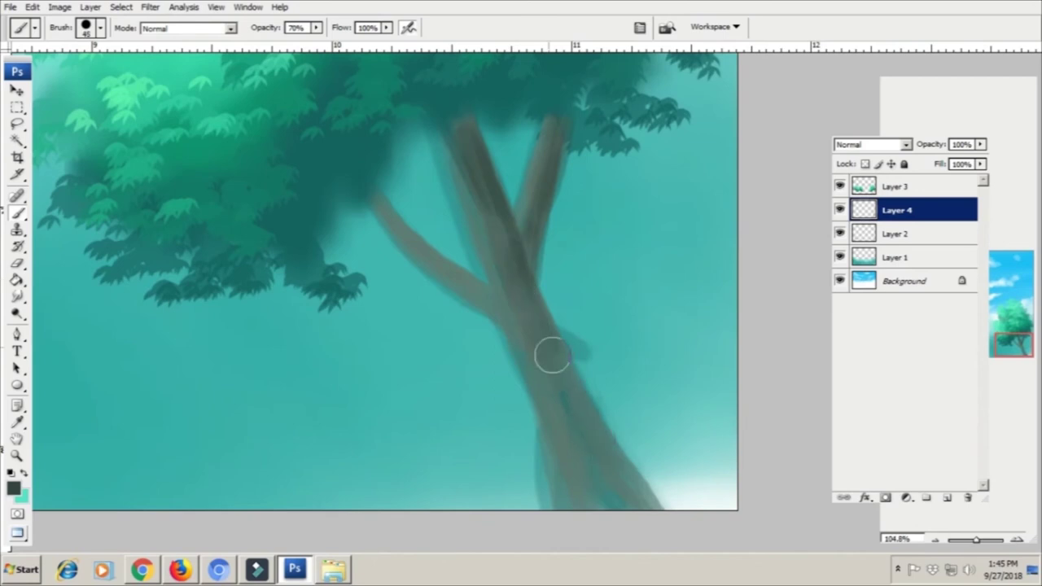
pyautogui.press('[')
pyautogui.moveTo(466, 167); pyautogui.dragTo(468, 184)
# Shade the lower trunk, branches and main trunk dark brown using brush sizes 10–30.
pyautogui.press('[')
pyautogui.press('[')
pyautogui.press('[')
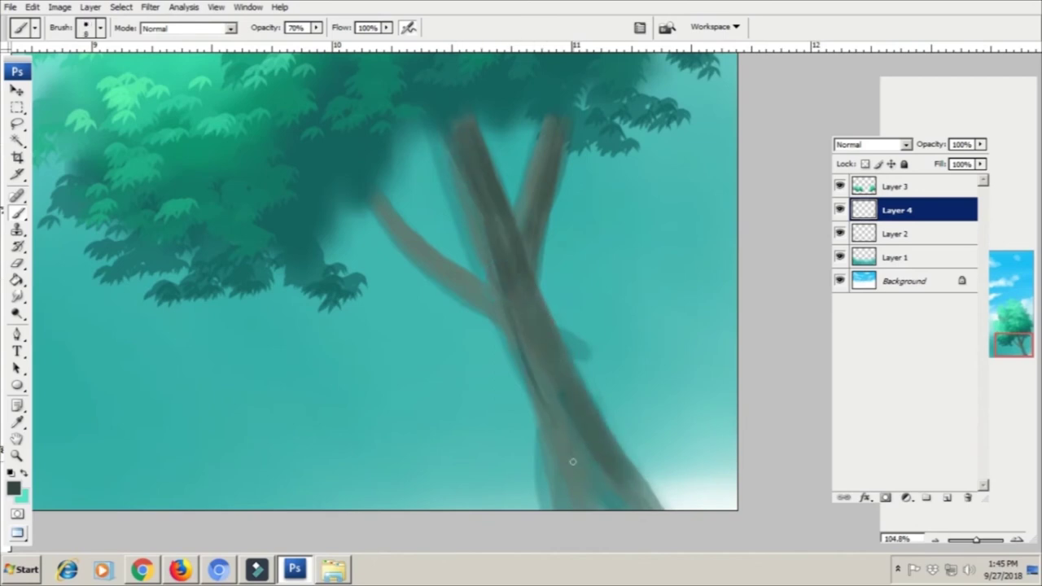
pyautogui.moveTo(518, 355); pyautogui.dragTo(540, 508)
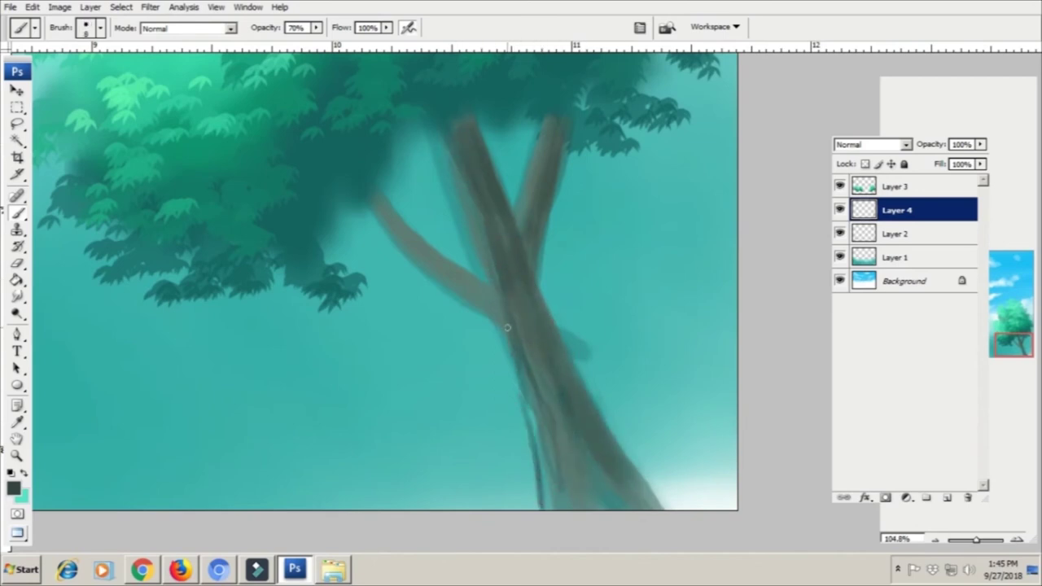
pyautogui.press(']')
pyautogui.press(']')
pyautogui.moveTo(448, 122); pyautogui.dragTo(458, 208)
pyautogui.press('[')
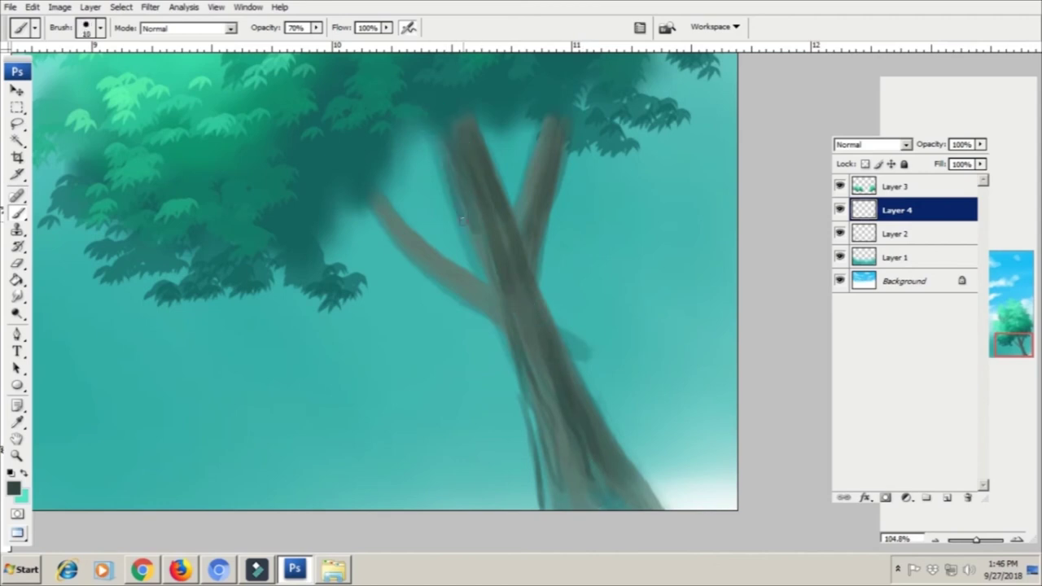
pyautogui.press(']')
pyautogui.moveTo(546, 114); pyautogui.dragTo(552, 118)
pyautogui.moveTo(372, 190)
pyautogui.mouseDown()
pyautogui.moveTo(415, 259)
pyautogui.moveTo(447, 259)
pyautogui.mouseUp()
pyautogui.moveTo(395, 223)
pyautogui.mouseDown()
pyautogui.moveTo(519, 333)
pyautogui.moveTo(496, 288)
pyautogui.moveTo(506, 314)
pyautogui.moveTo(542, 321)
pyautogui.mouseUp()
pyautogui.press(']')
pyautogui.moveTo(494, 293)
pyautogui.mouseDown()
pyautogui.moveTo(497, 239)
pyautogui.moveTo(462, 121)
pyautogui.mouseUp()
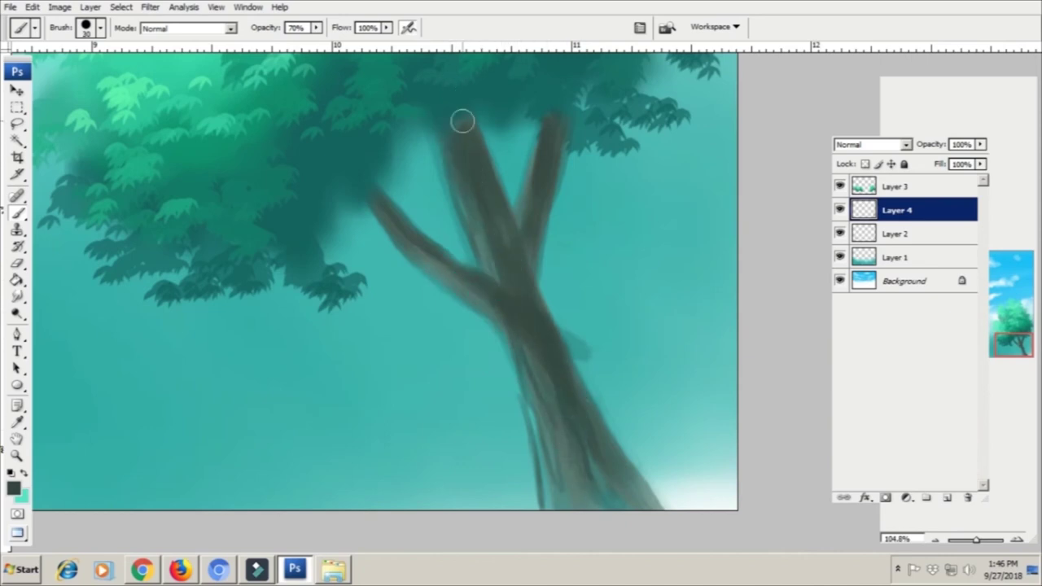
# Switch to a greyer tone and highlight the left edges of the upper and lower trunk.
pyautogui.click(13, 489)
pyautogui.click(529, 248)
pyautogui.click(673, 123)
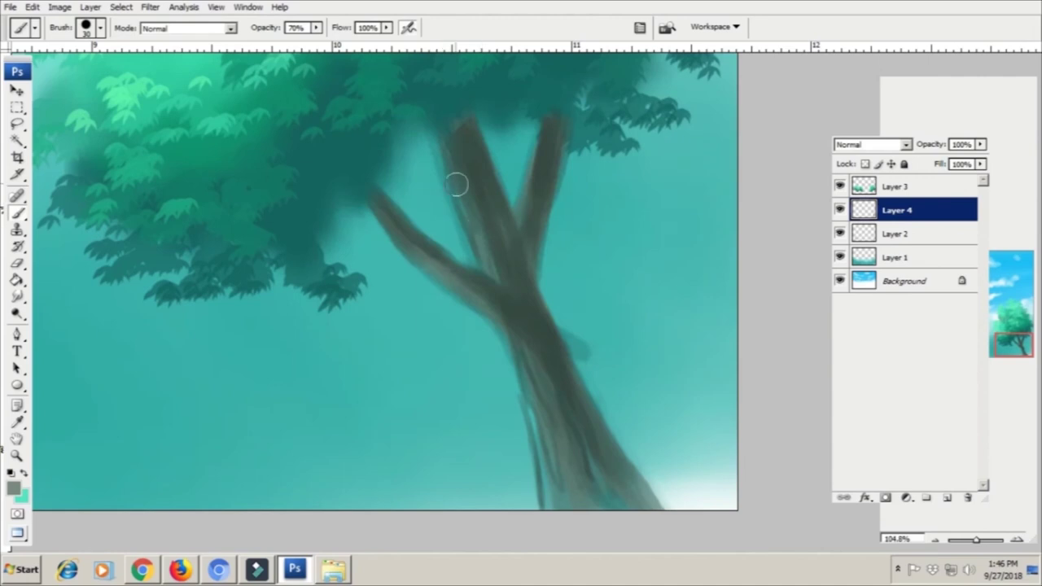
pyautogui.moveTo(466, 210)
pyautogui.mouseDown()
pyautogui.moveTo(488, 268)
pyautogui.moveTo(468, 170)
pyautogui.mouseUp()
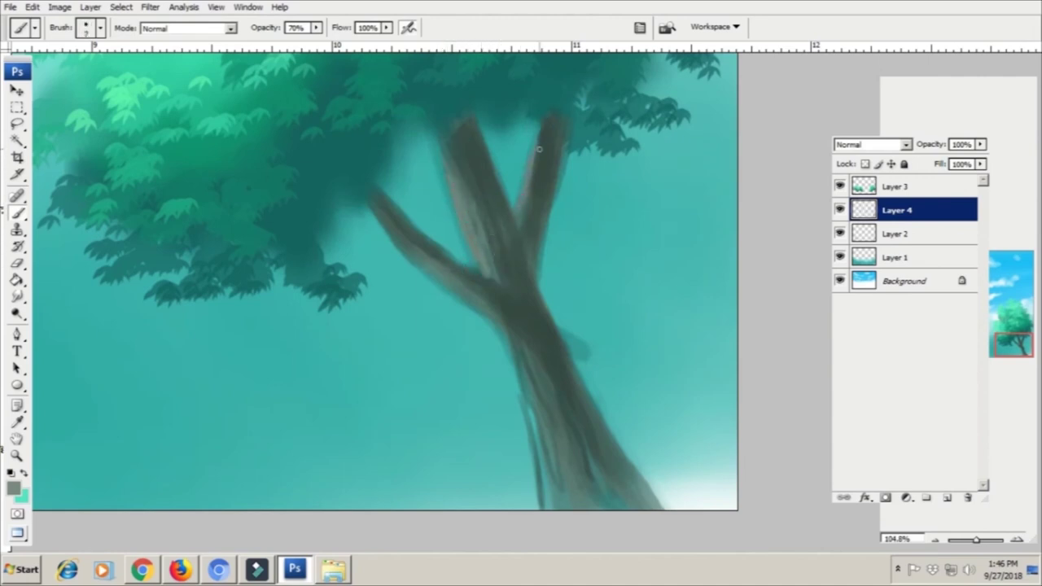
pyautogui.moveTo(518, 373); pyautogui.dragTo(529, 401)
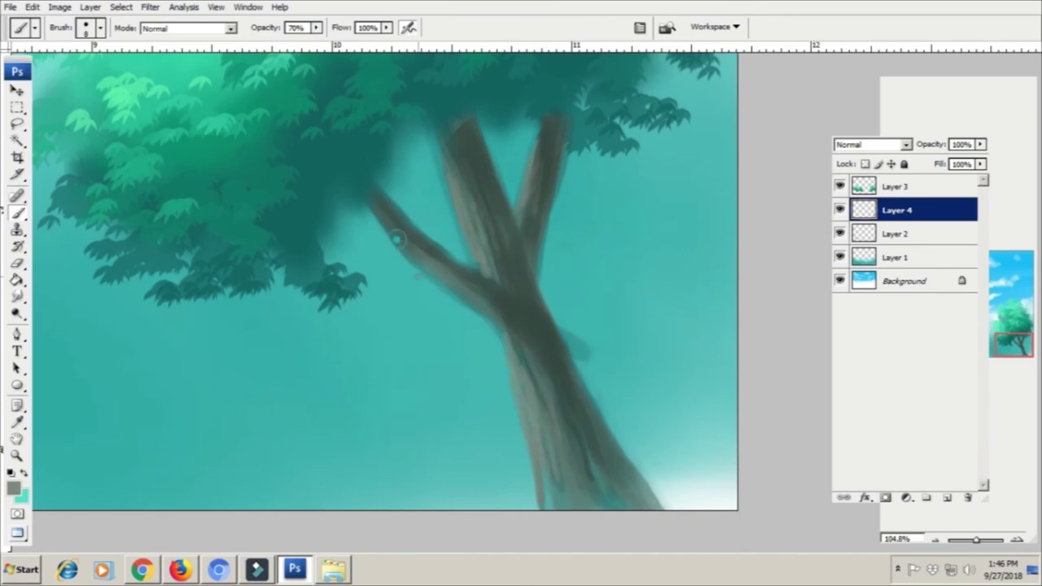
pyautogui.moveTo(559, 411); pyautogui.dragTo(515, 277)
pyautogui.press('z')
pyautogui.rightClick(487, 264)
# Fit the finished landscape, with sky, misty ground and three trees, on screen.
pyautogui.click(529, 269)
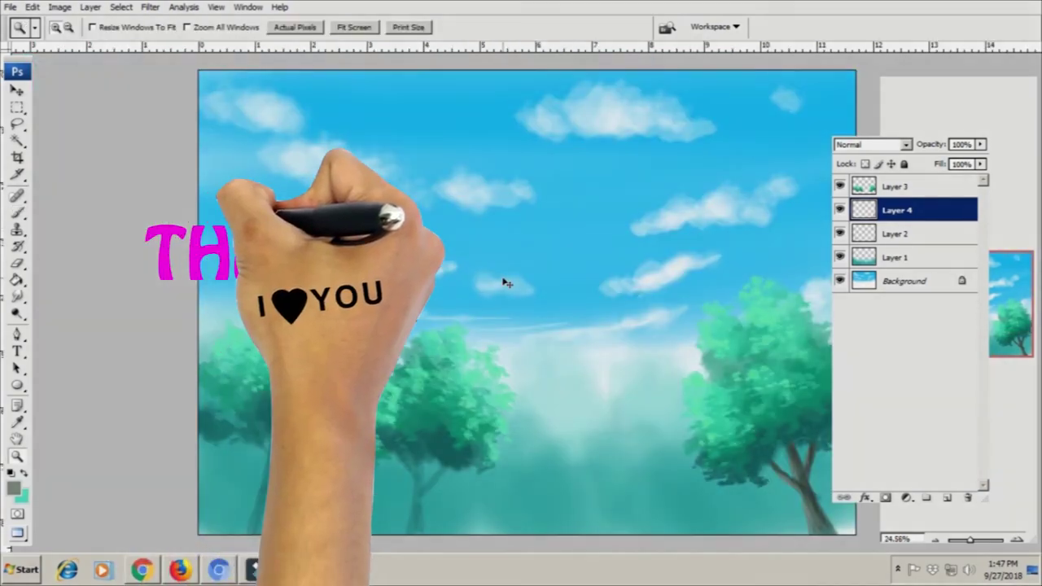